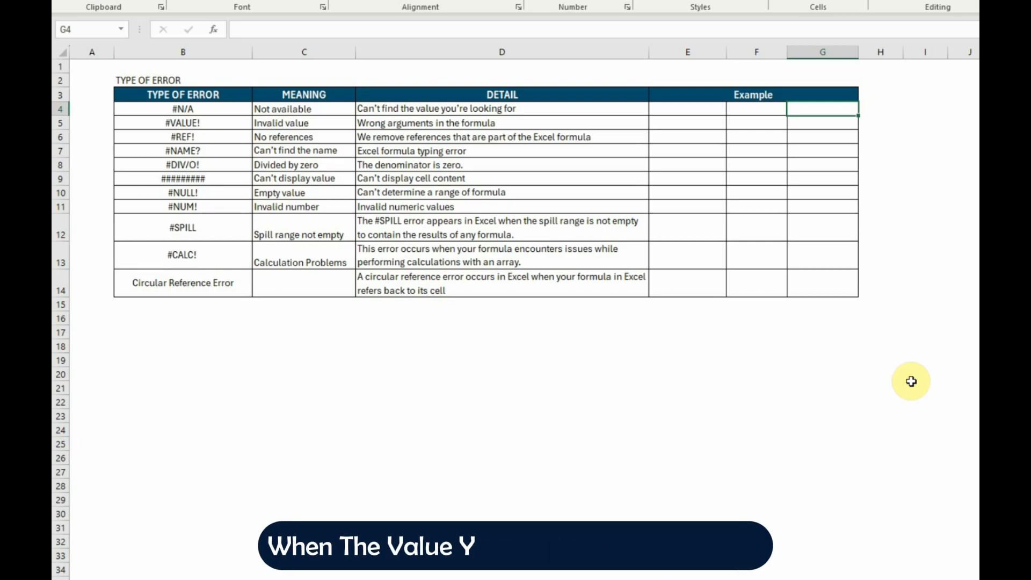
# Enter the formula =MATCH("sales",E4:E14) in G4 as the #N/A example.
pyautogui.write('=match')
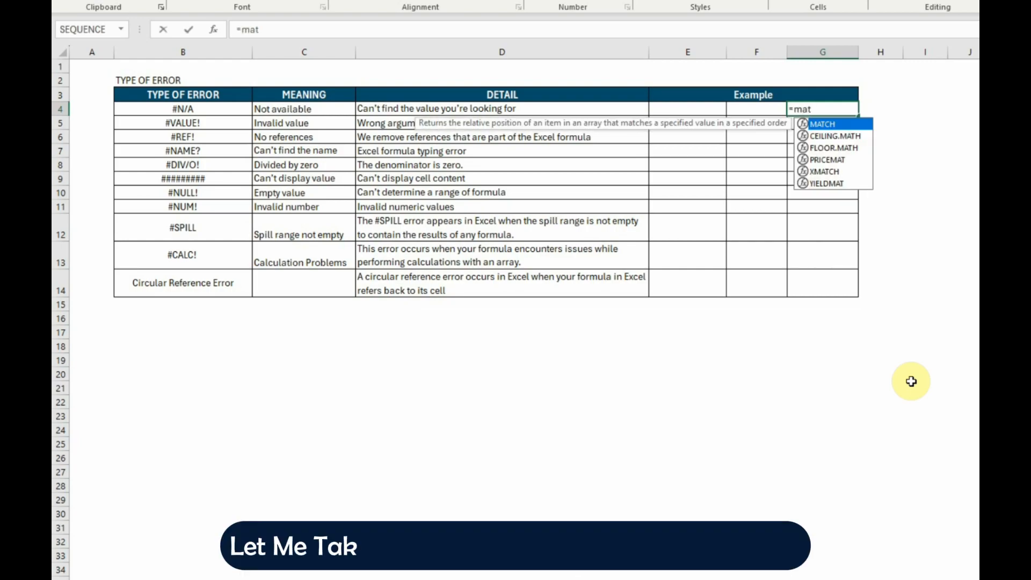
pyautogui.doubleClick(829, 123)
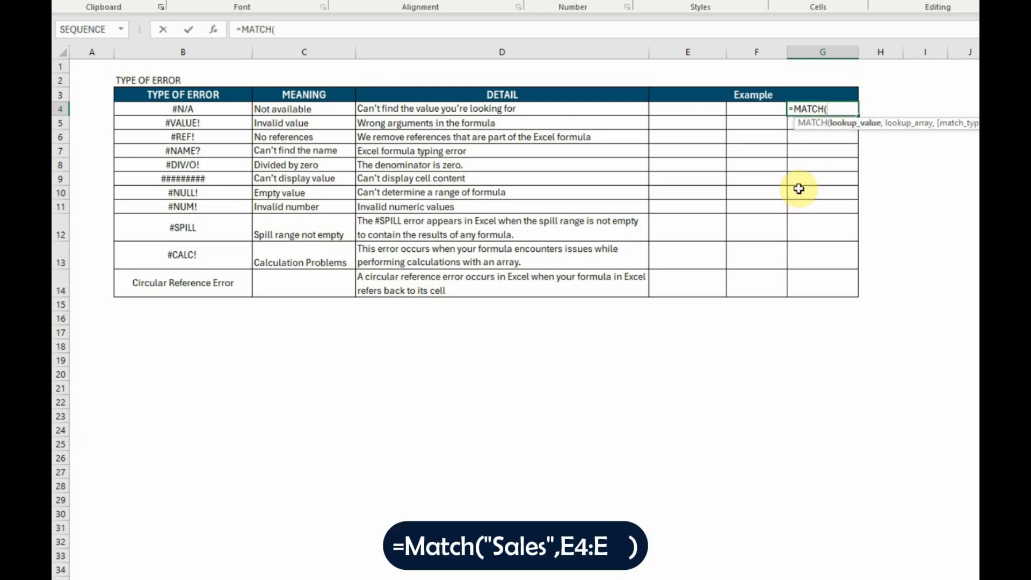
pyautogui.write('"sales"')
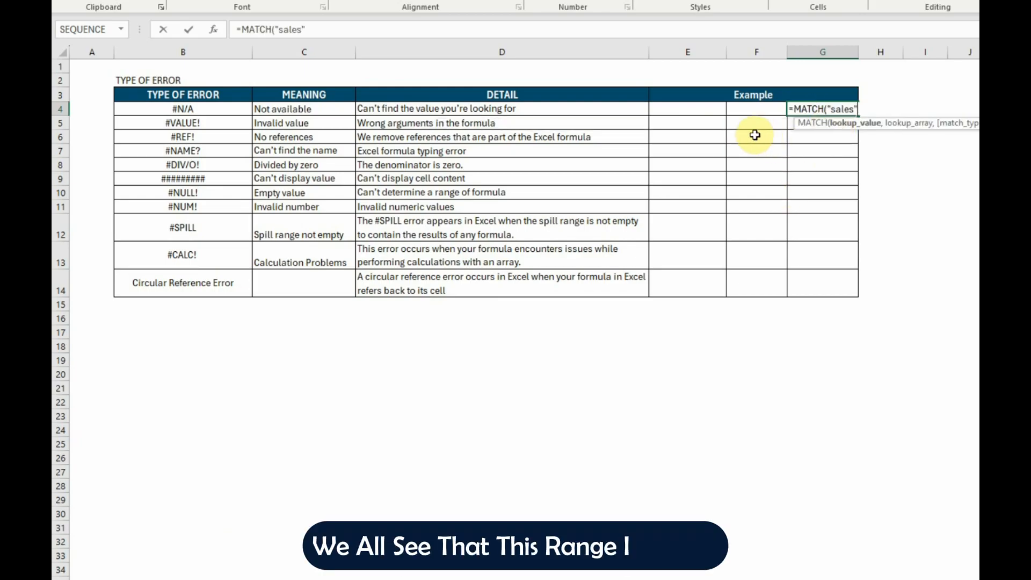
pyautogui.write(',')
pyautogui.moveTo(701, 108); pyautogui.dragTo(702, 286)
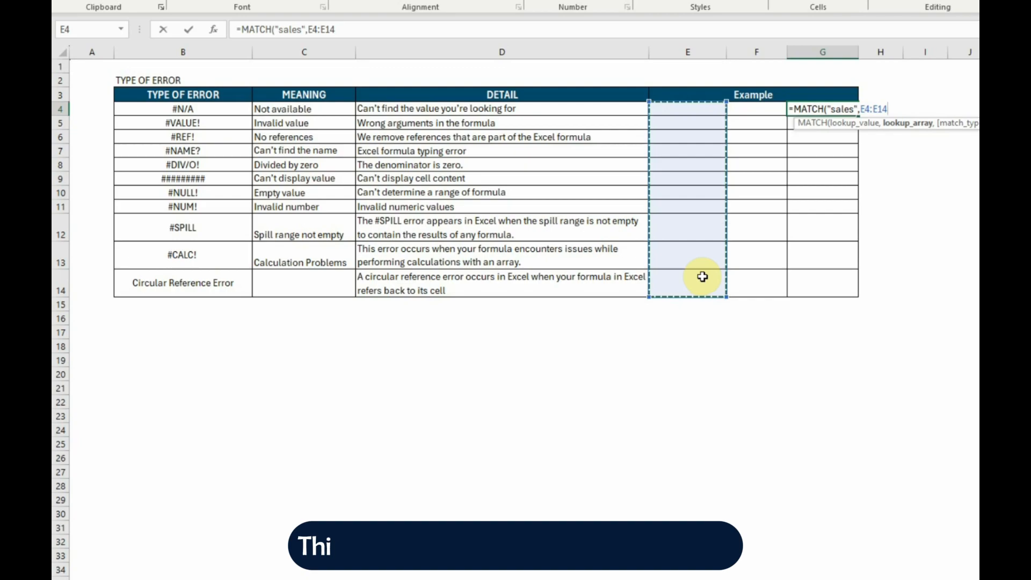
pyautogui.press('Return')
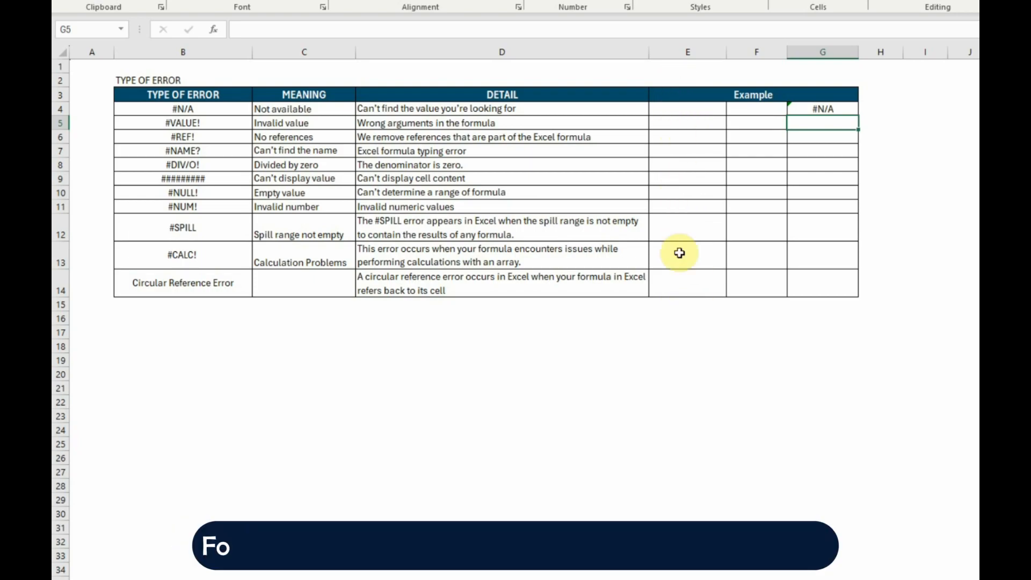
# Enter Purchase in F5 and the formula =F5/3 in G5 as the #VALUE! example.
pyautogui.press('Left')
pyautogui.write('P')
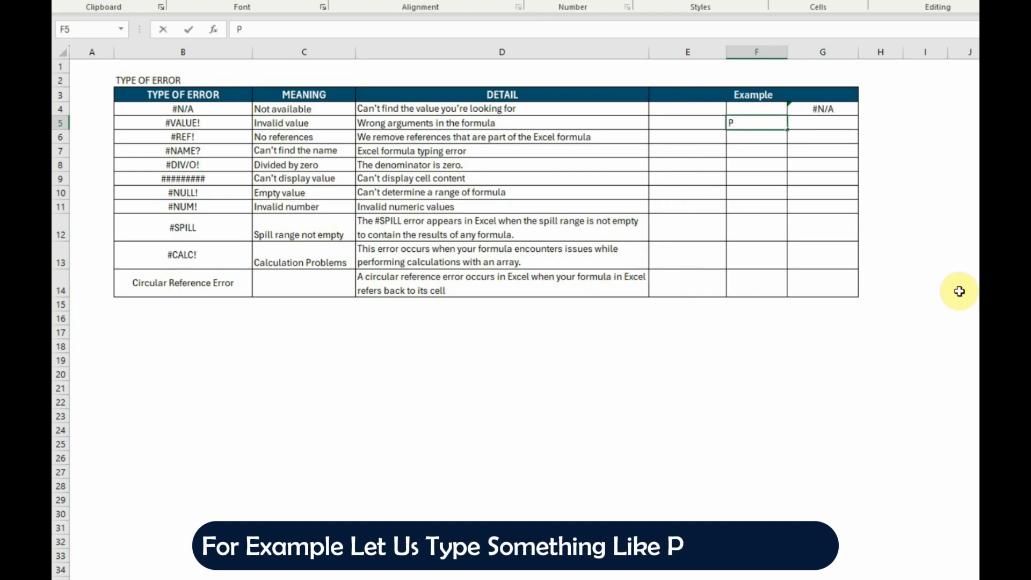
pyautogui.write('urchase')
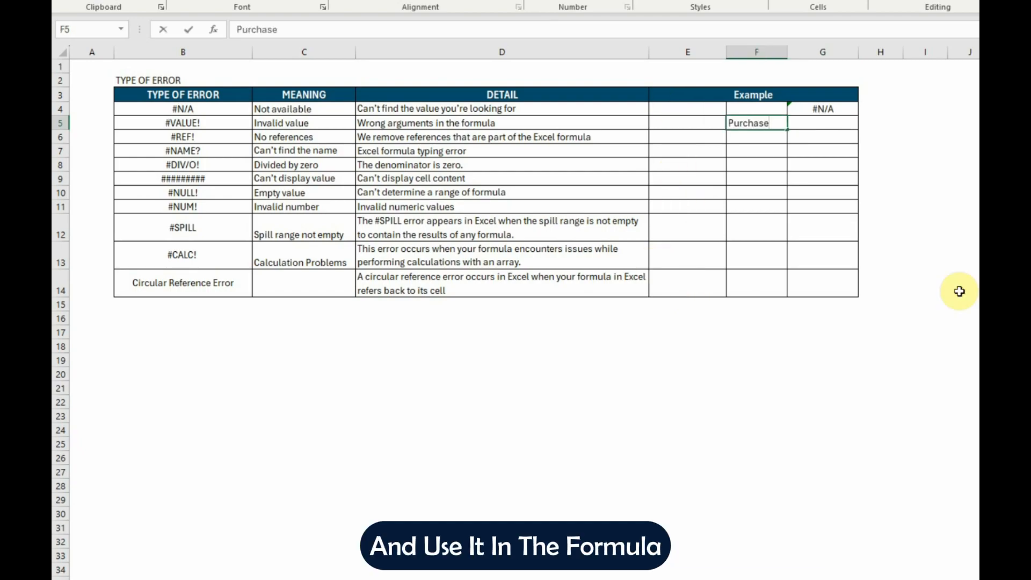
pyautogui.click(841, 124)
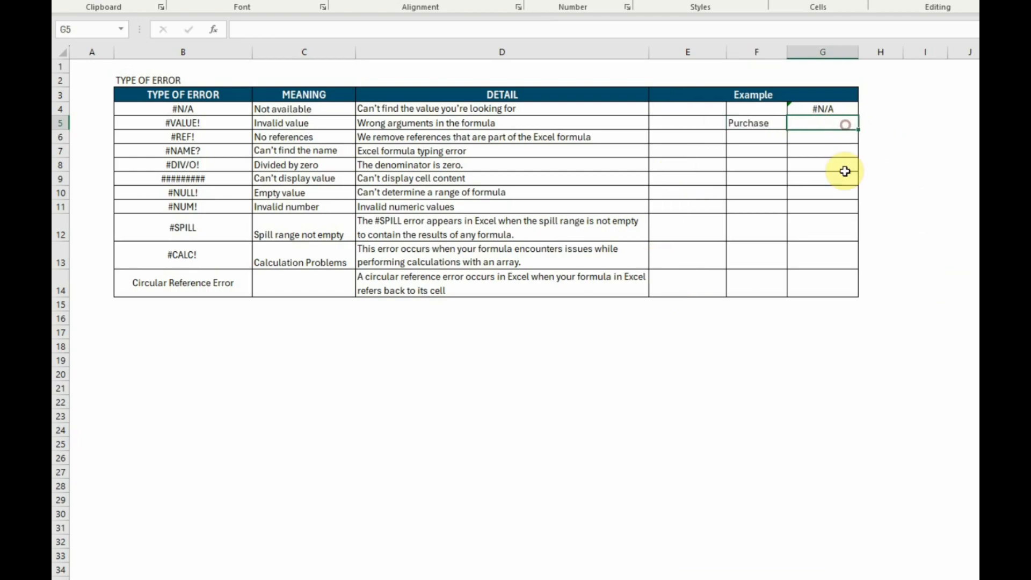
pyautogui.write('=')
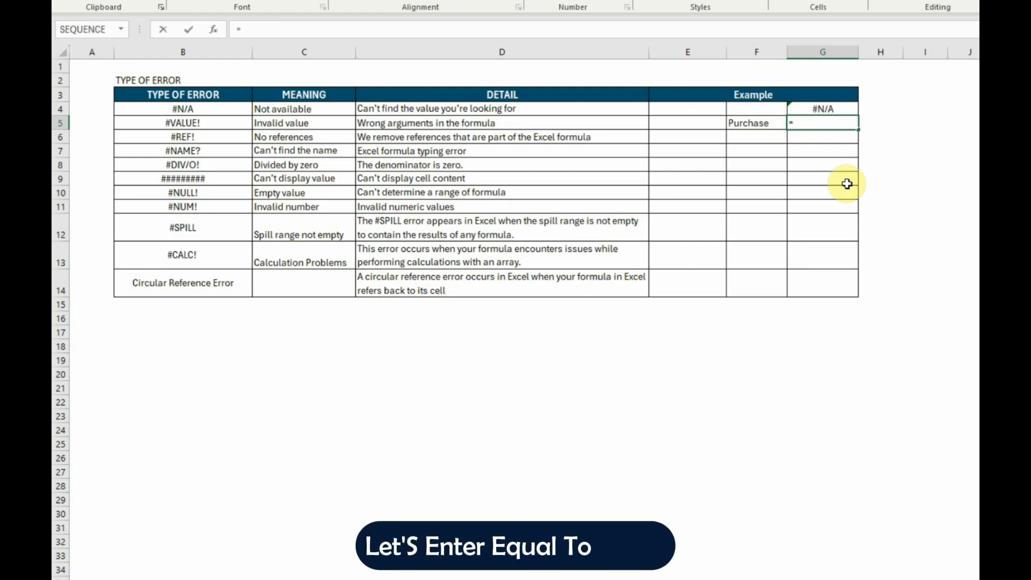
pyautogui.click(750, 118)
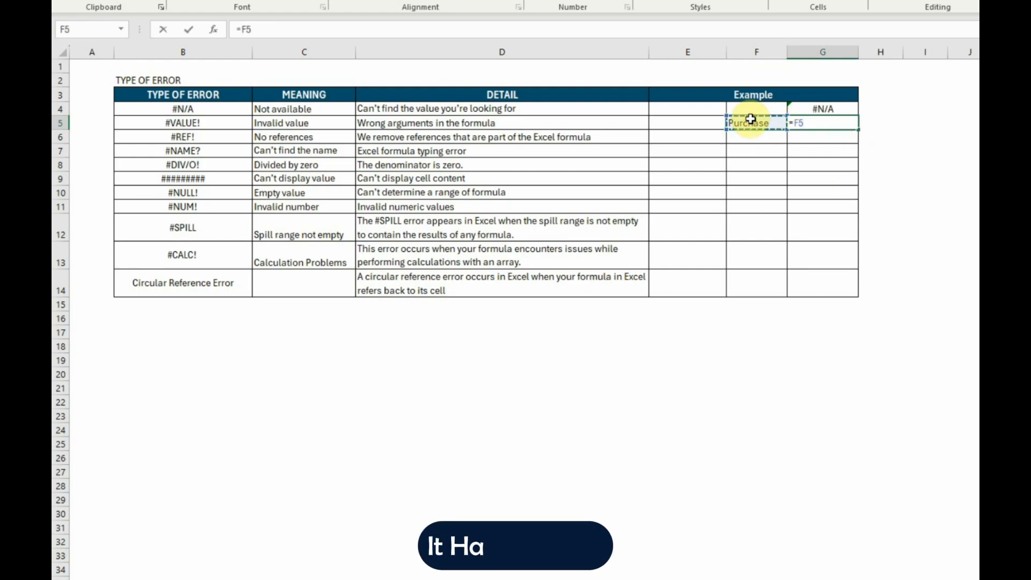
pyautogui.write('/3')
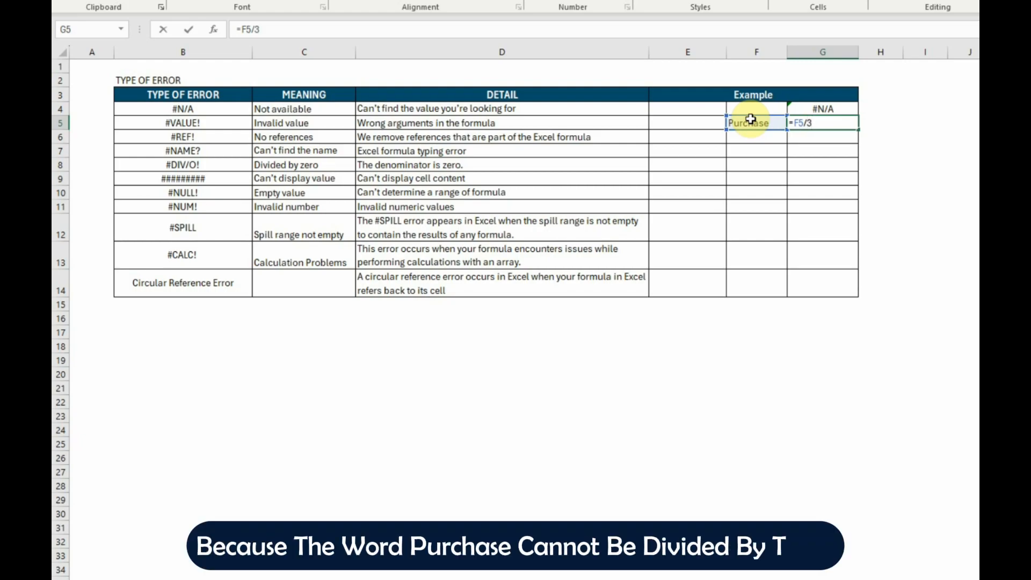
pyautogui.press('Return')
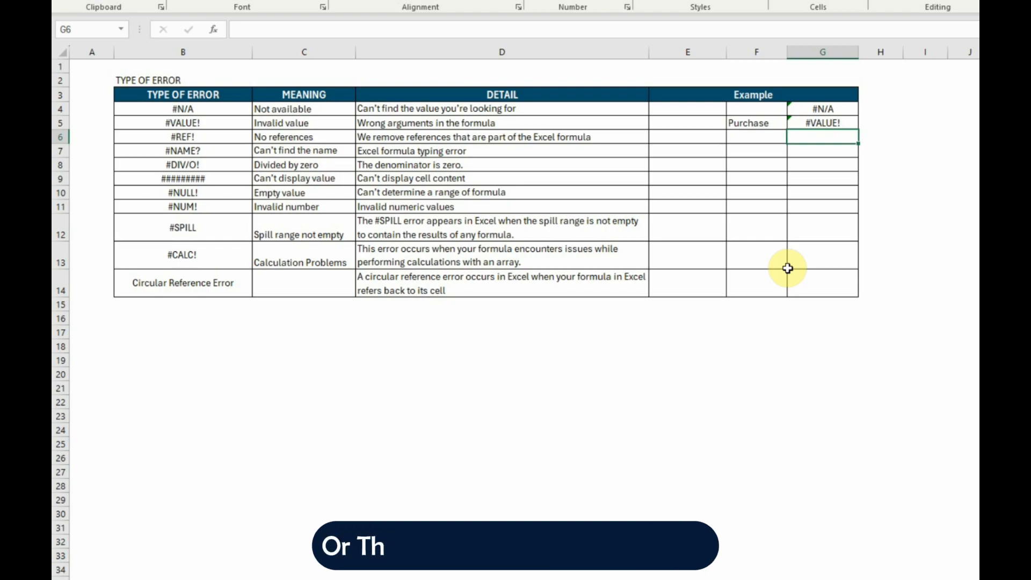
# Enter the formula =F6+3 in G6 on the #REF! row.
pyautogui.write('=')
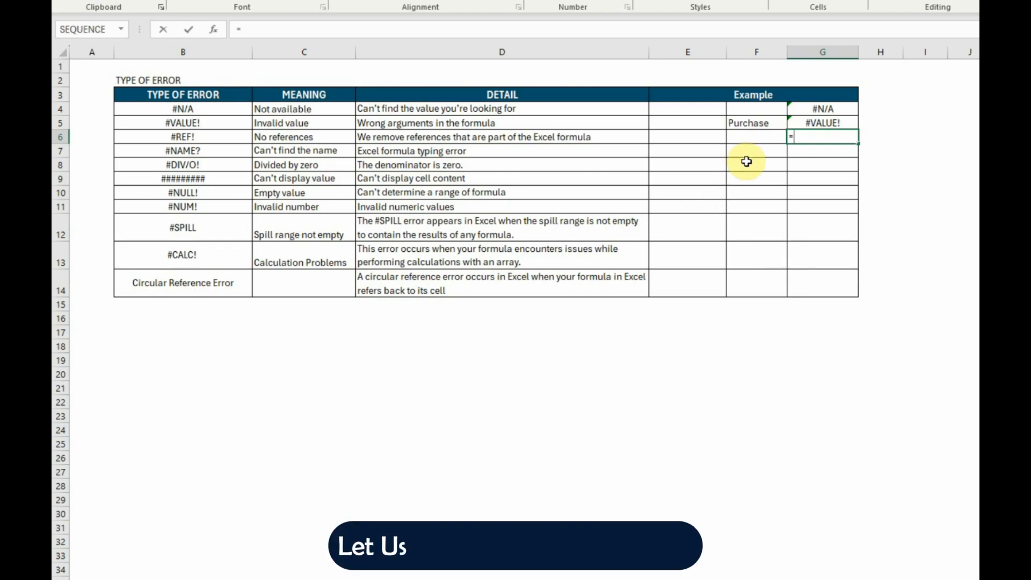
pyautogui.click(743, 140)
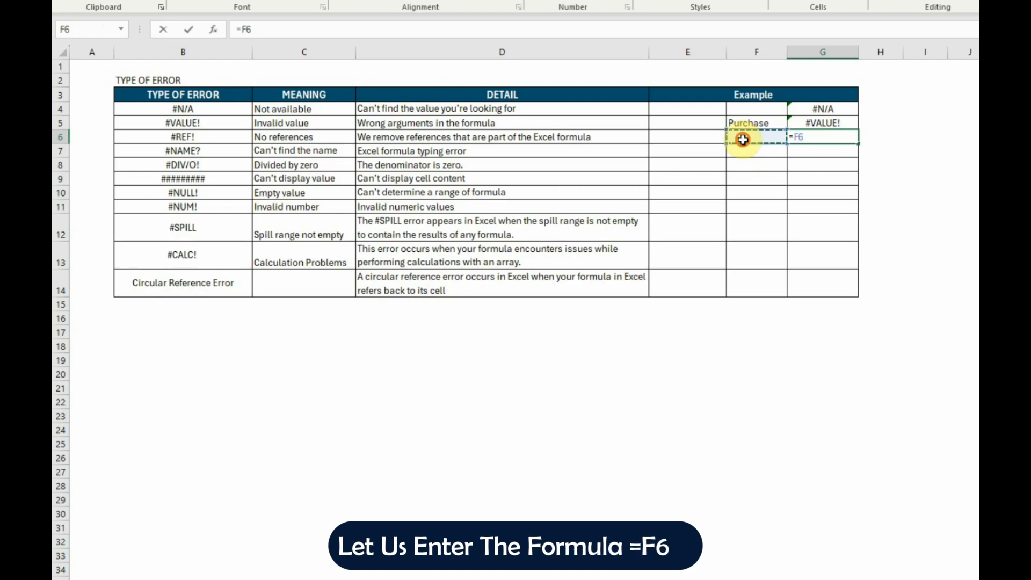
pyautogui.write('+')
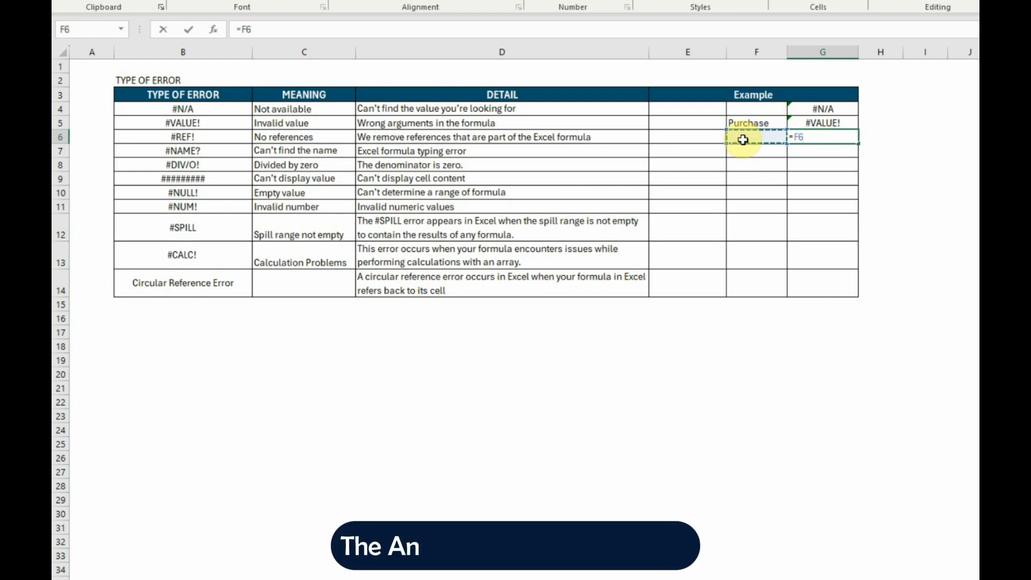
pyautogui.write('3')
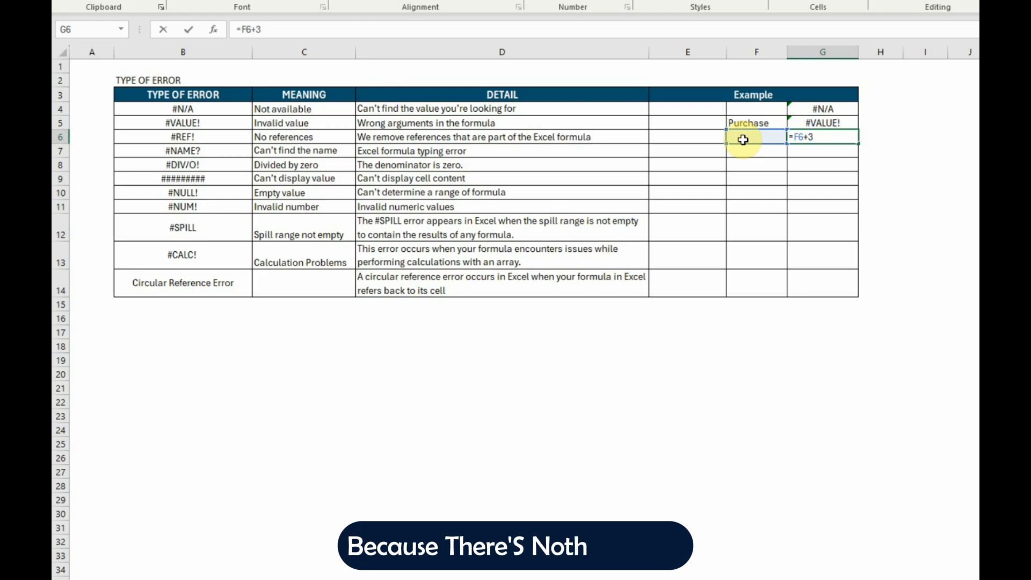
# Delete cell F6 with the Shift cells up option to break the reference in the G6 formula.
pyautogui.click(742, 139)
pyautogui.hotkey('ctrl', '-')
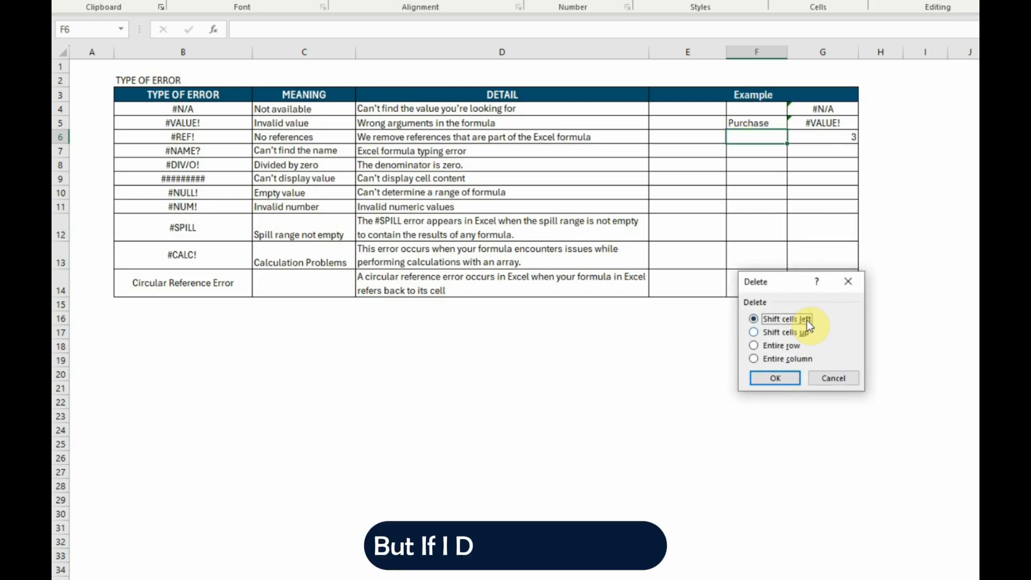
pyautogui.press('Down')
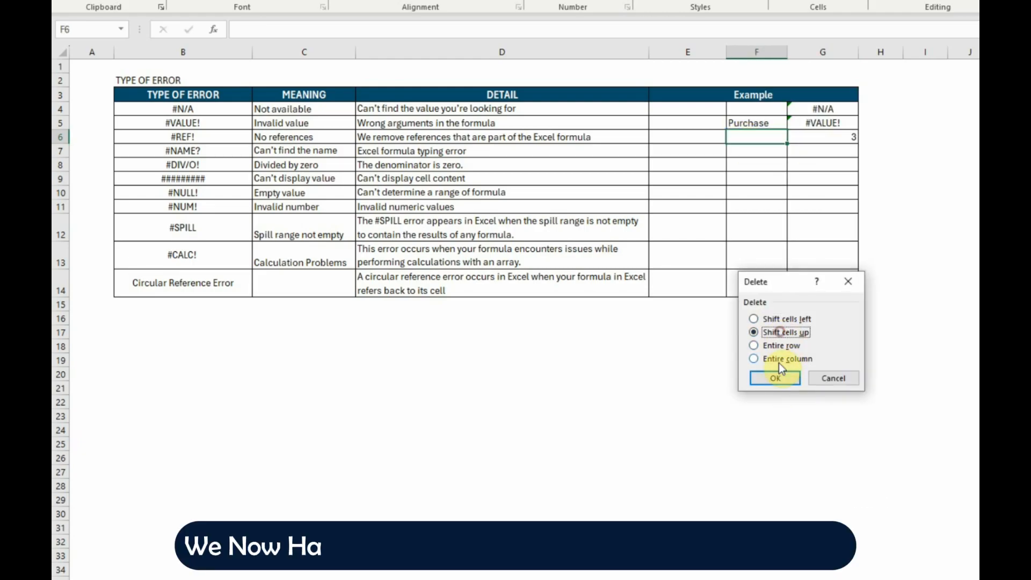
pyautogui.click(779, 378)
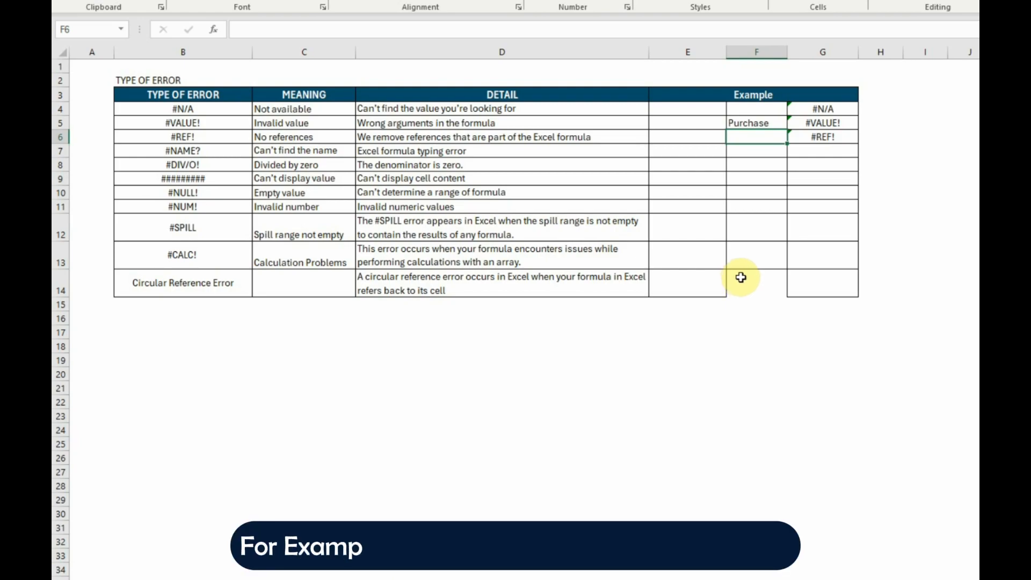
# Enter the misspelled function formula =sun(E7:F7) in G7 as the #NAME? example.
pyautogui.click(818, 153)
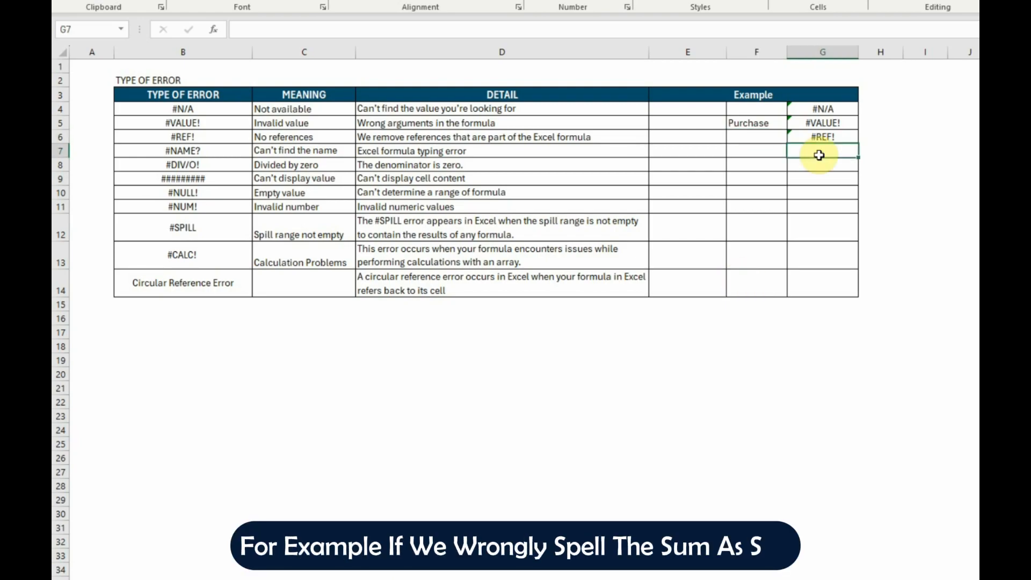
pyautogui.write('=')
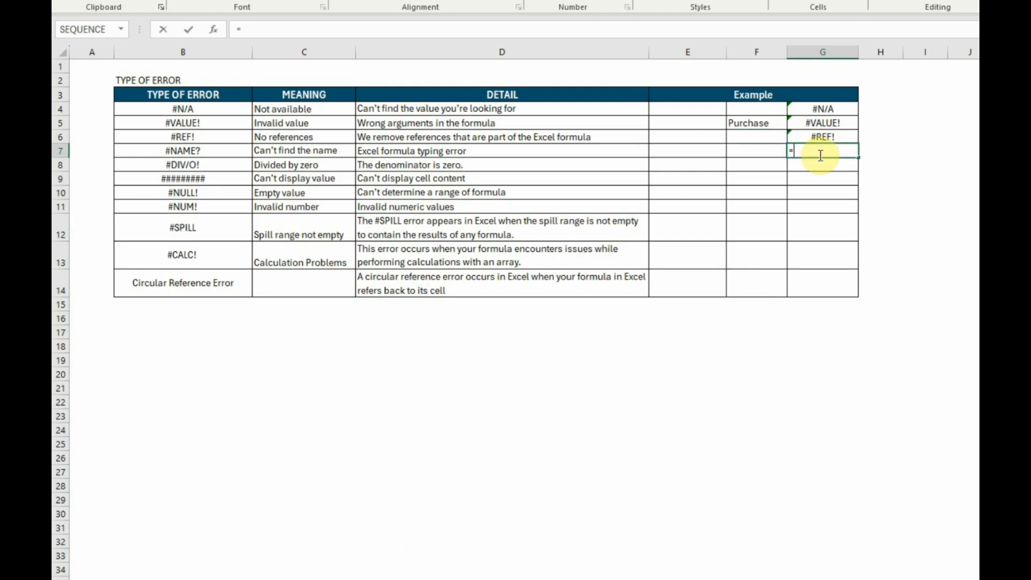
pyautogui.write('su')
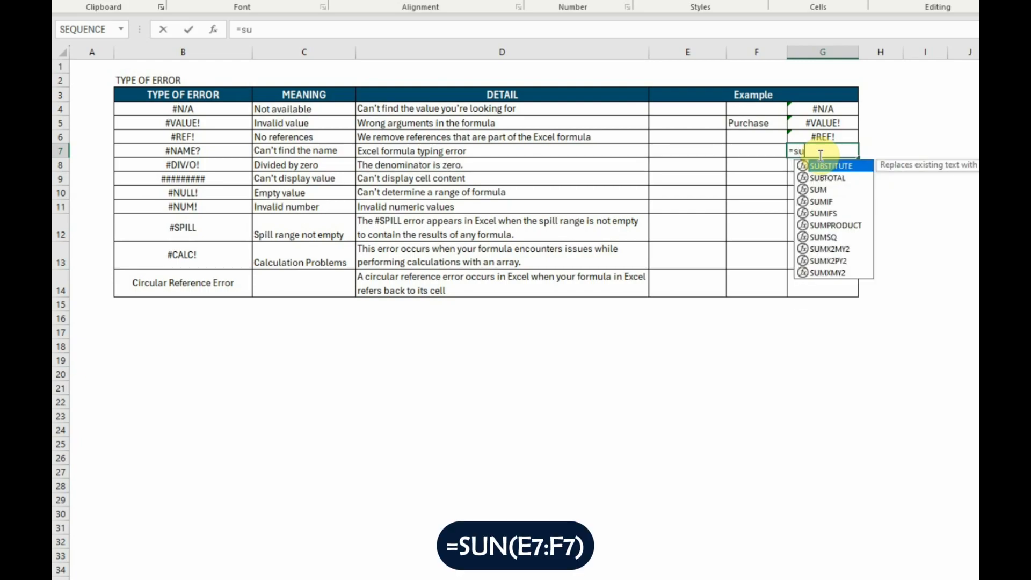
pyautogui.write('n')
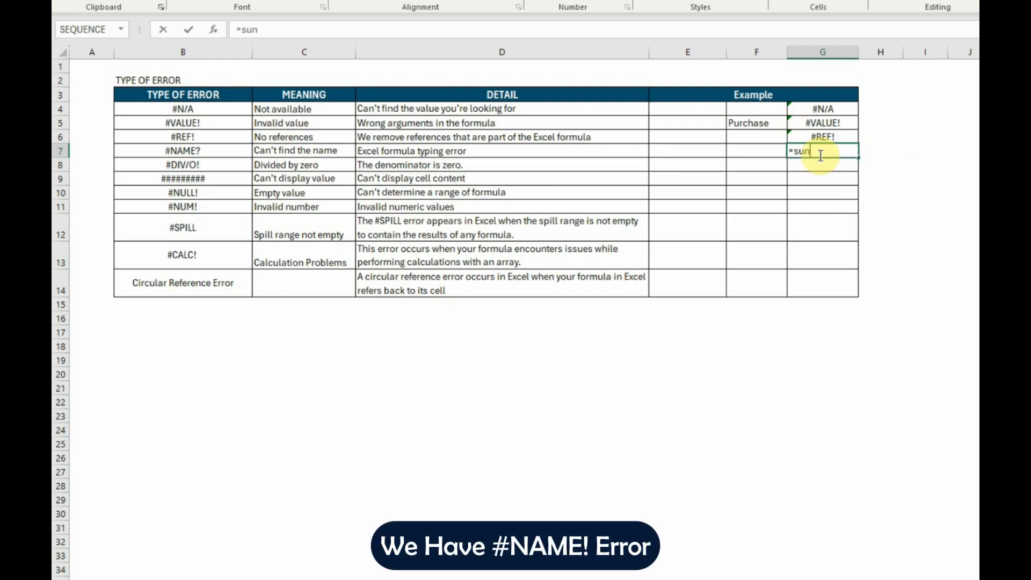
pyautogui.write('(')
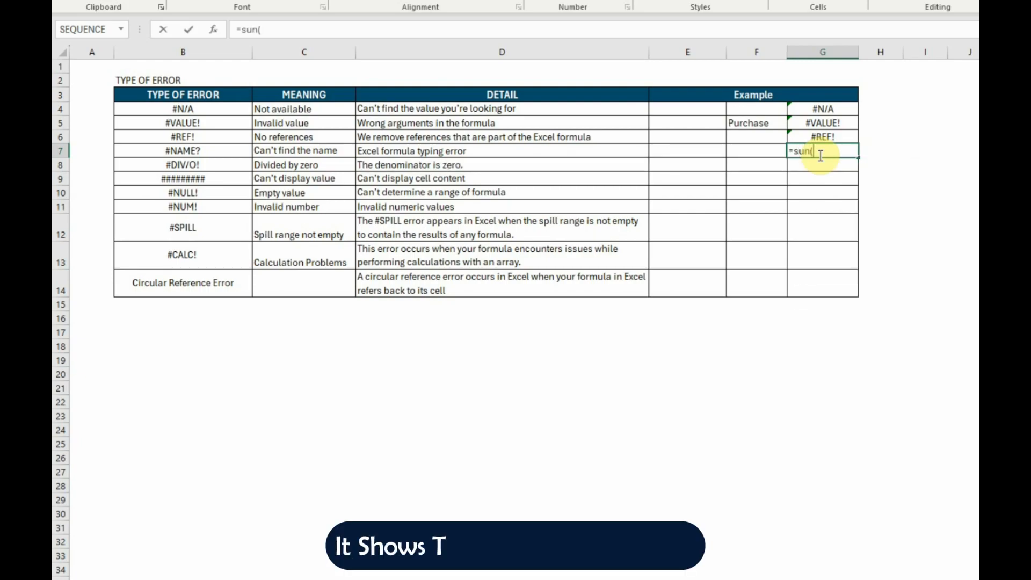
pyautogui.click(687, 152)
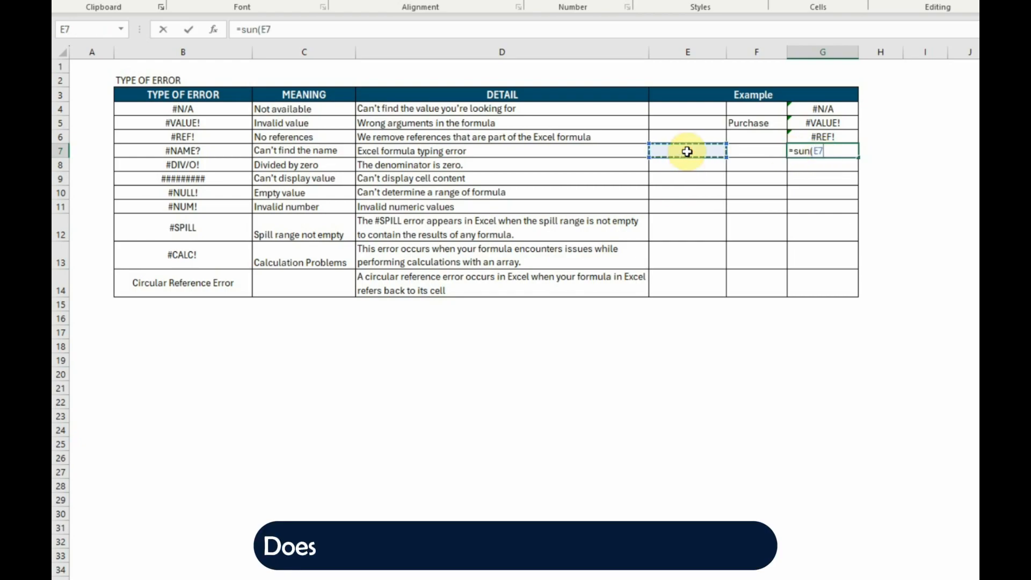
pyautogui.write(':')
pyautogui.click(732, 147)
pyautogui.press('Return')
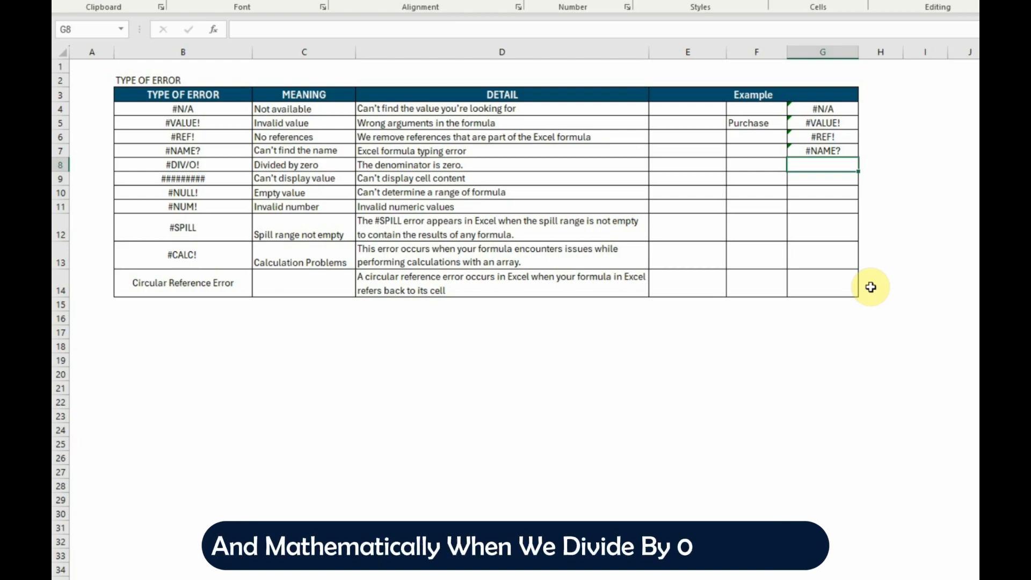
# Enter 1000 in F8 and the formula =F8/0 in G8 as the divide-by-zero example.
pyautogui.press('Left')
pyautogui.write('1000')
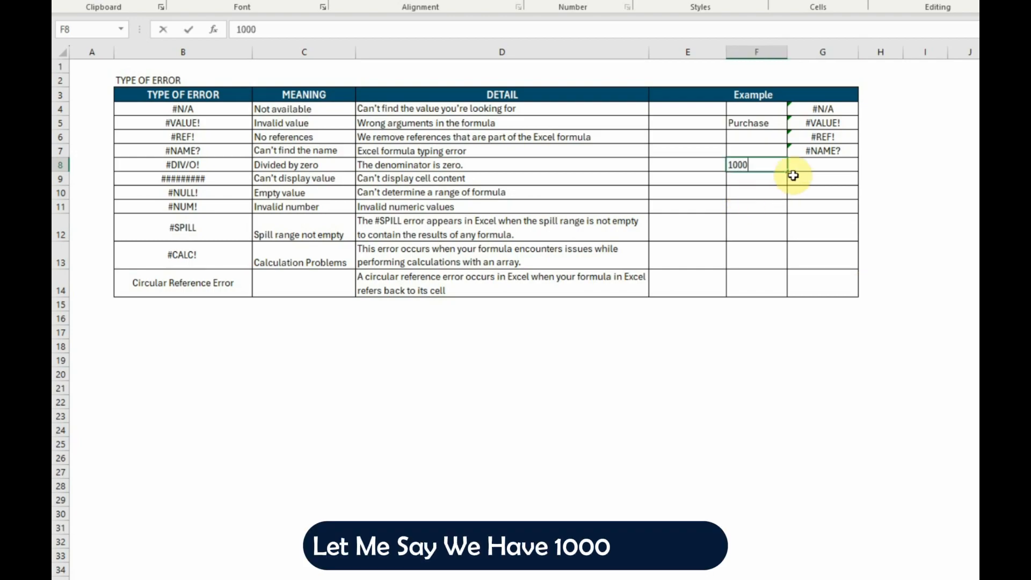
pyautogui.press('Right')
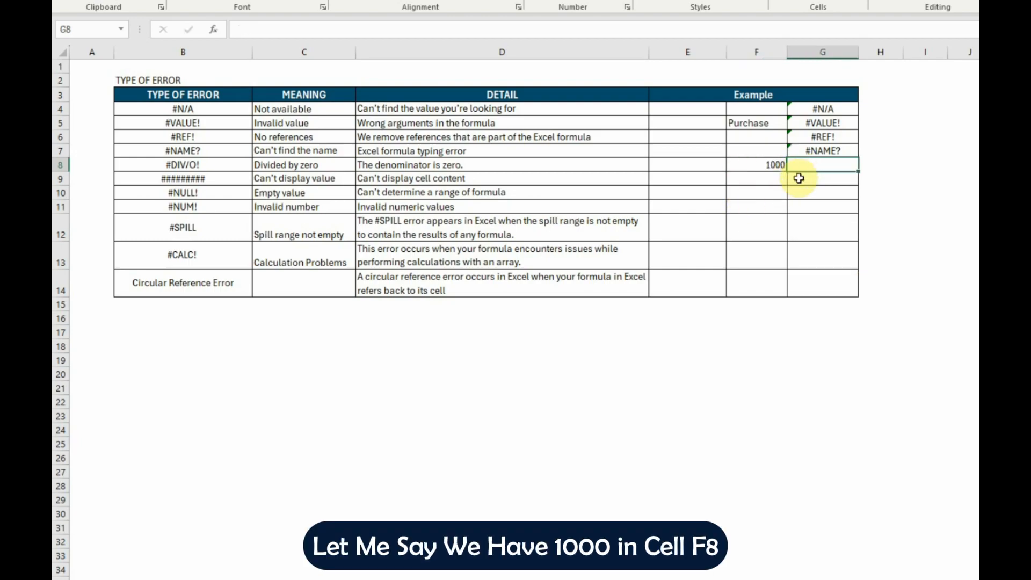
pyautogui.write('=')
pyautogui.click(757, 166)
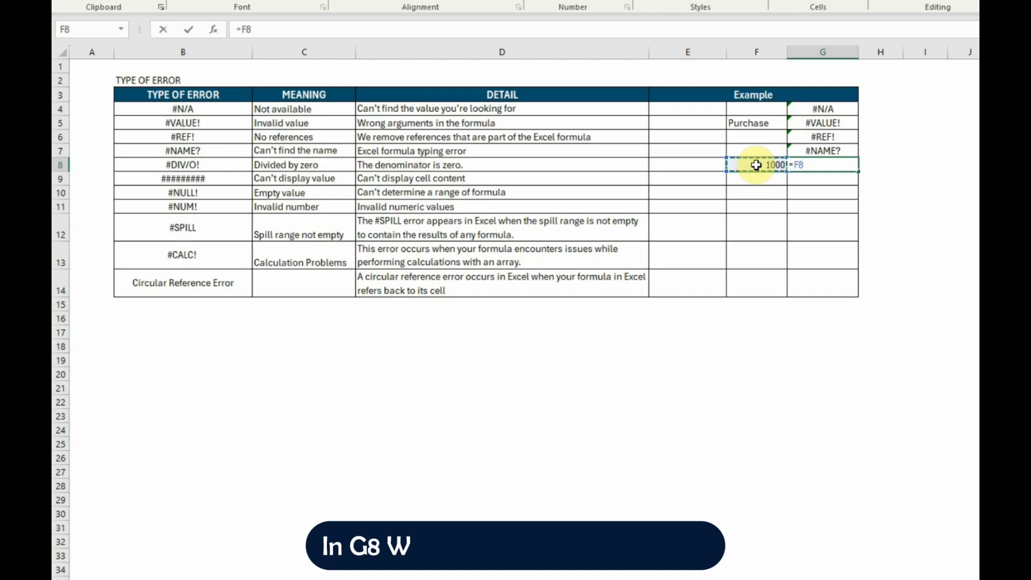
pyautogui.write('/0')
pyautogui.press('Return')
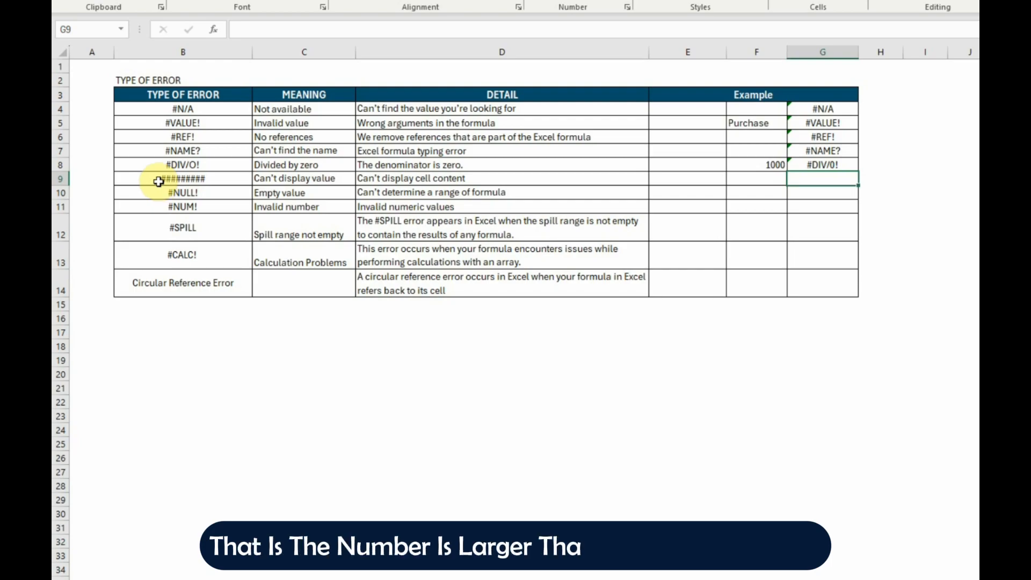
pyautogui.write('1000000000000000')
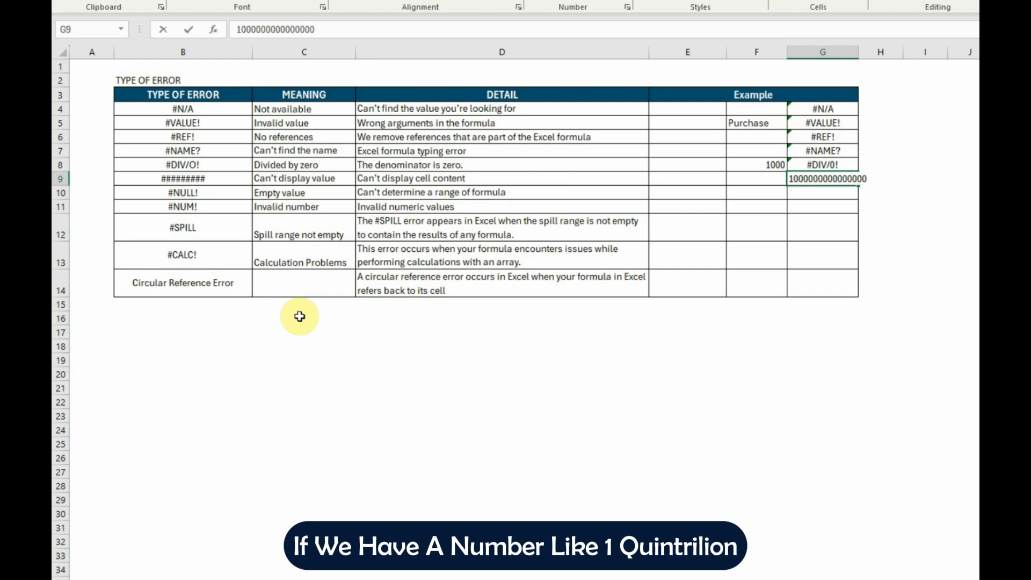
pyautogui.write('0000')
pyautogui.press('Return')
pyautogui.click(962, 228)
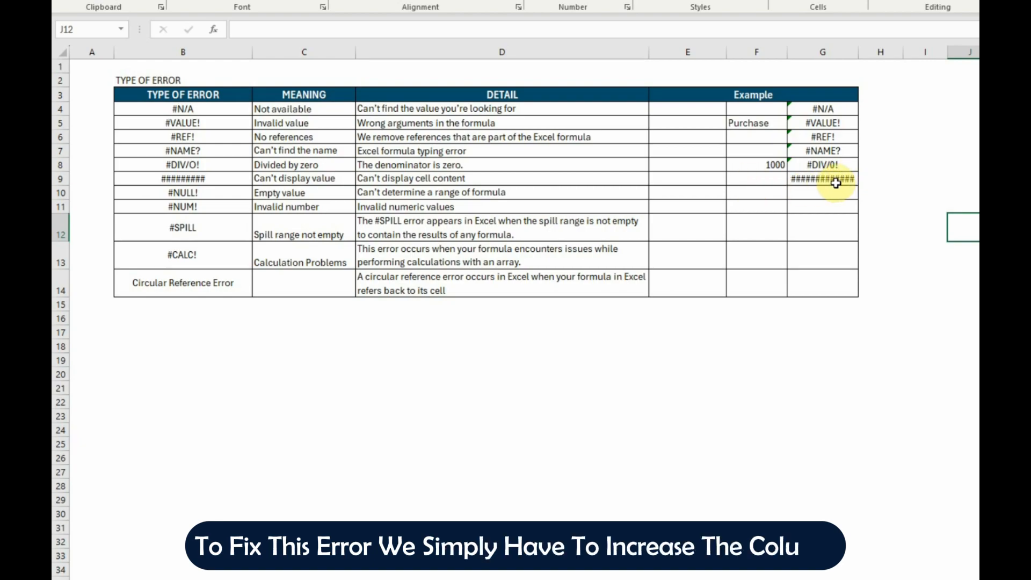
pyautogui.moveTo(858, 51)
pyautogui.mouseDown()
pyautogui.moveTo(933, 47)
pyautogui.moveTo(877, 51)
pyautogui.mouseUp()
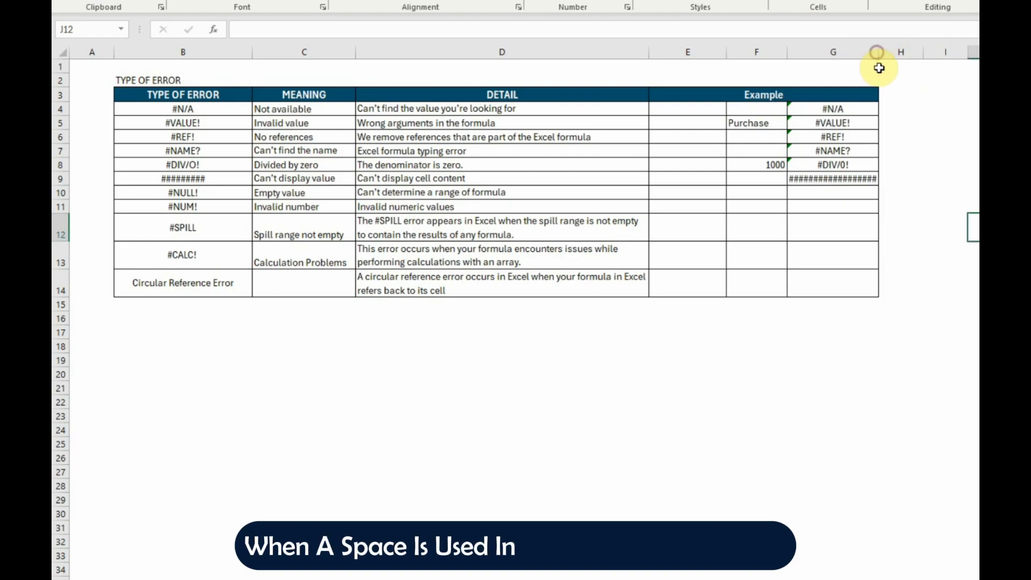
# Enter the formula =SUM(E10 F10) in G10, with a space instead of a comma, as the #NULL! example.
pyautogui.click(790, 278)
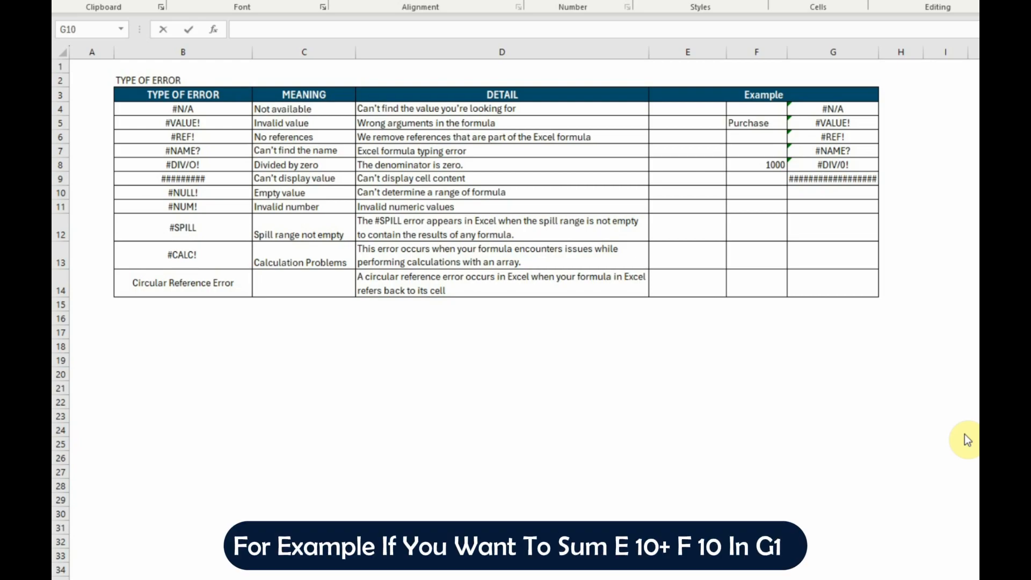
pyautogui.write('=')
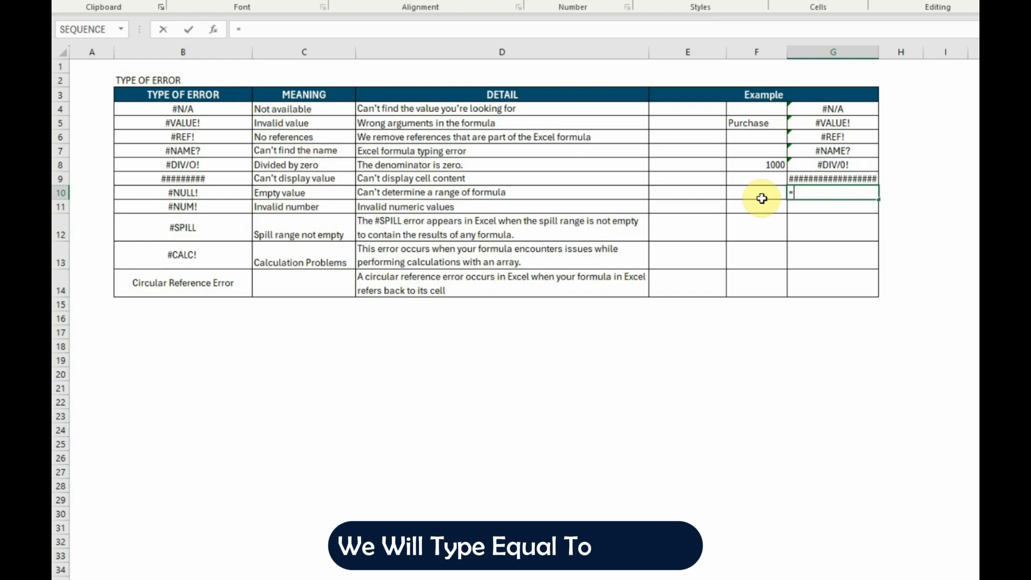
pyautogui.write('S')
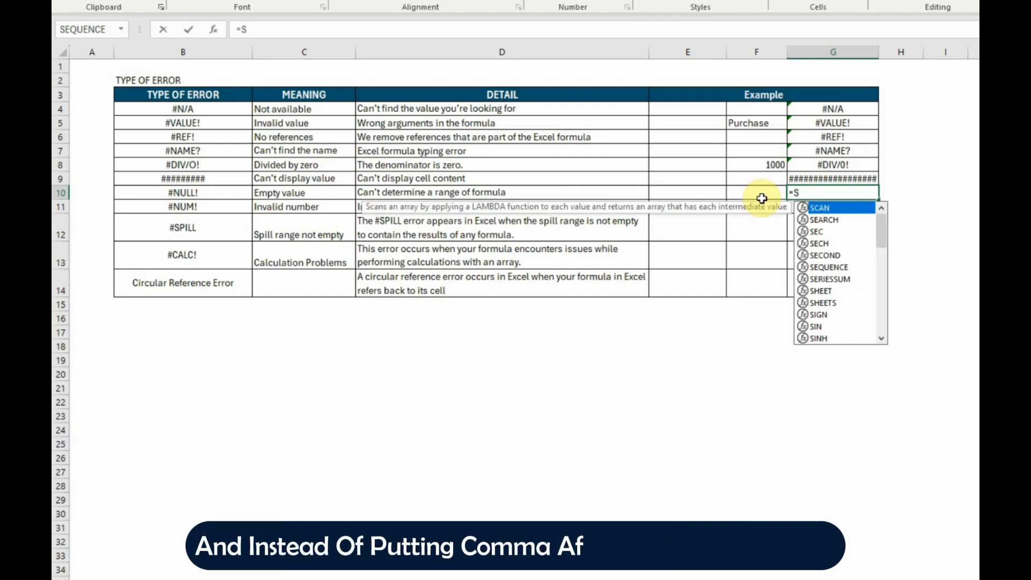
pyautogui.write('um')
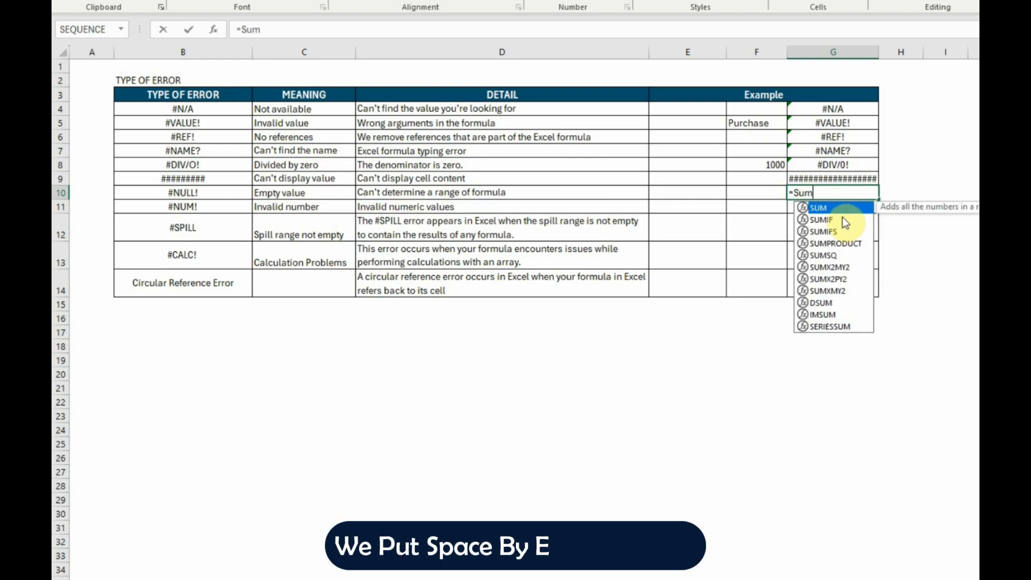
pyautogui.doubleClick(819, 208)
pyautogui.write('E10 F10)')
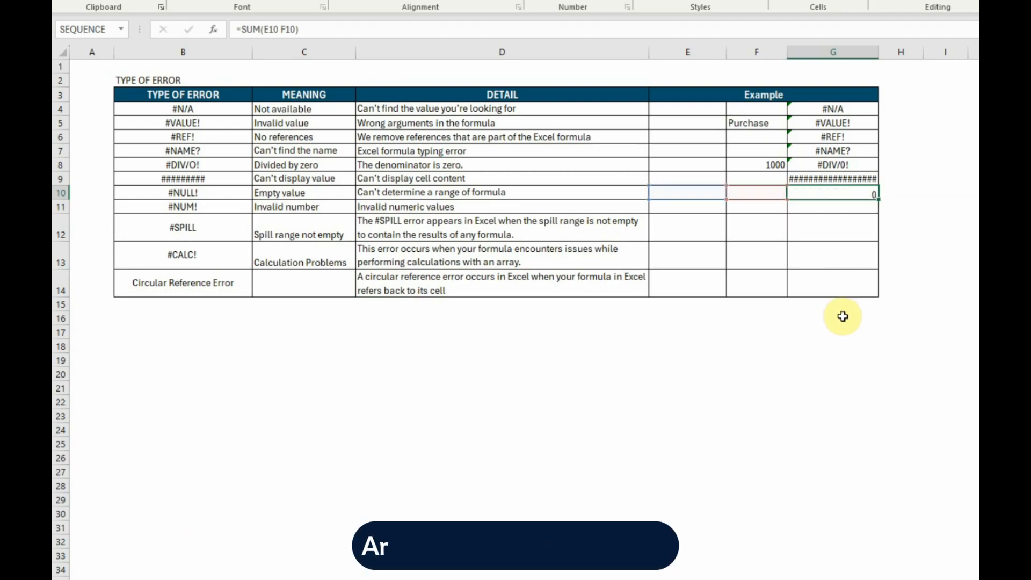
pyautogui.press('Return')
pyautogui.press('Up')
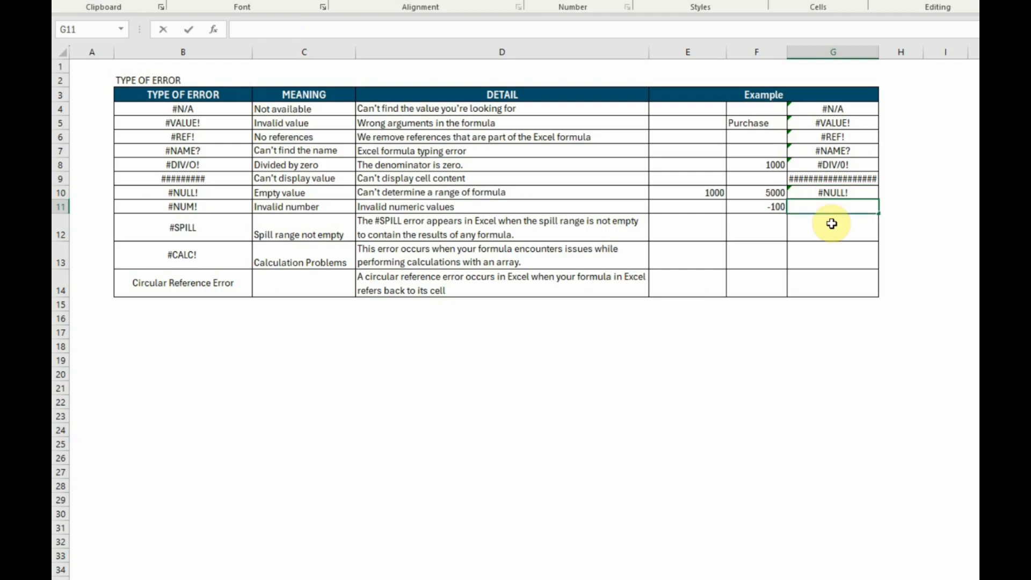
# Enter the square root formula =SQRT(F11) in G11 as the #NUM! example.
pyautogui.write('=s')
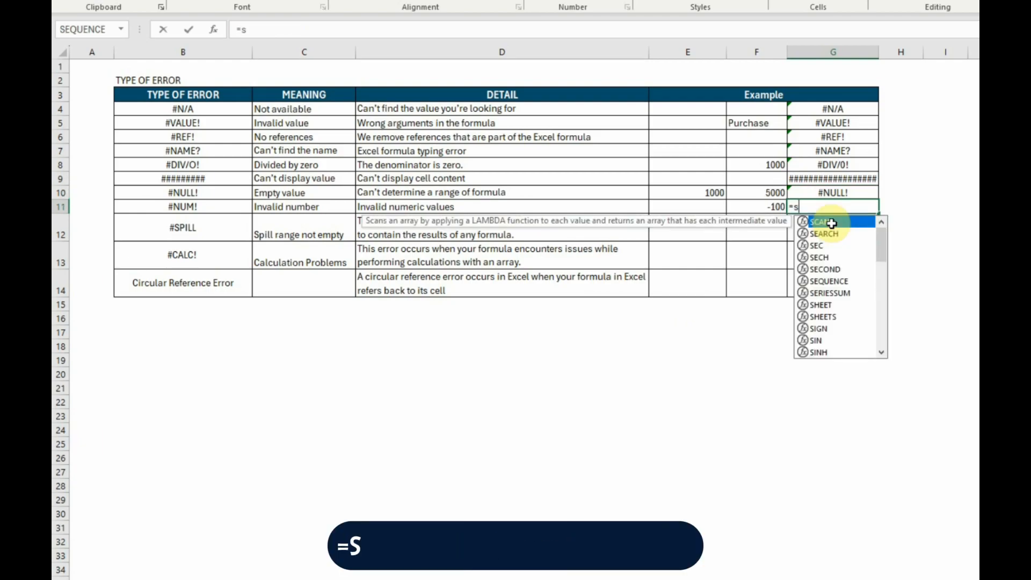
pyautogui.write('q')
pyautogui.doubleClick(832, 223)
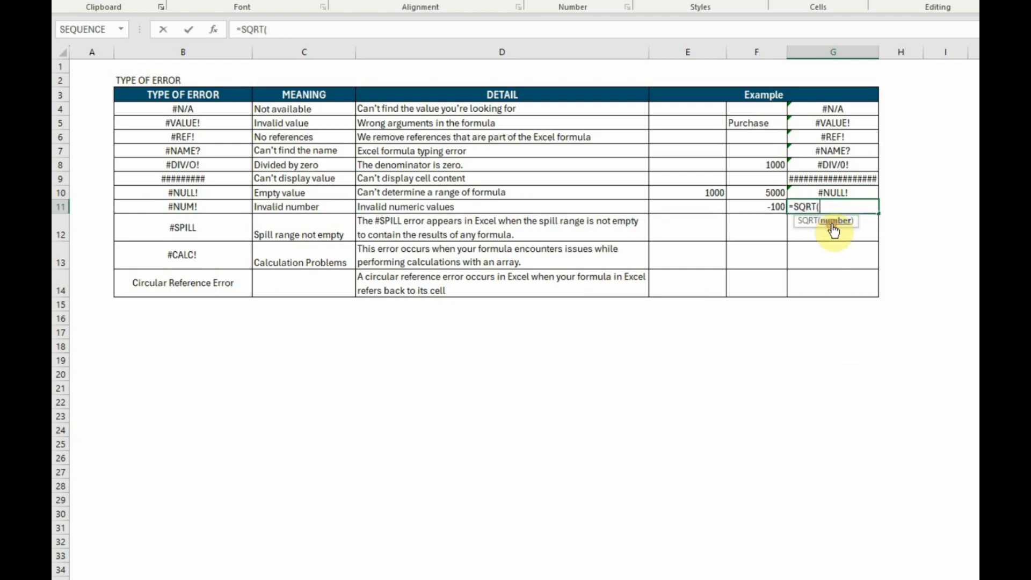
pyautogui.click(772, 206)
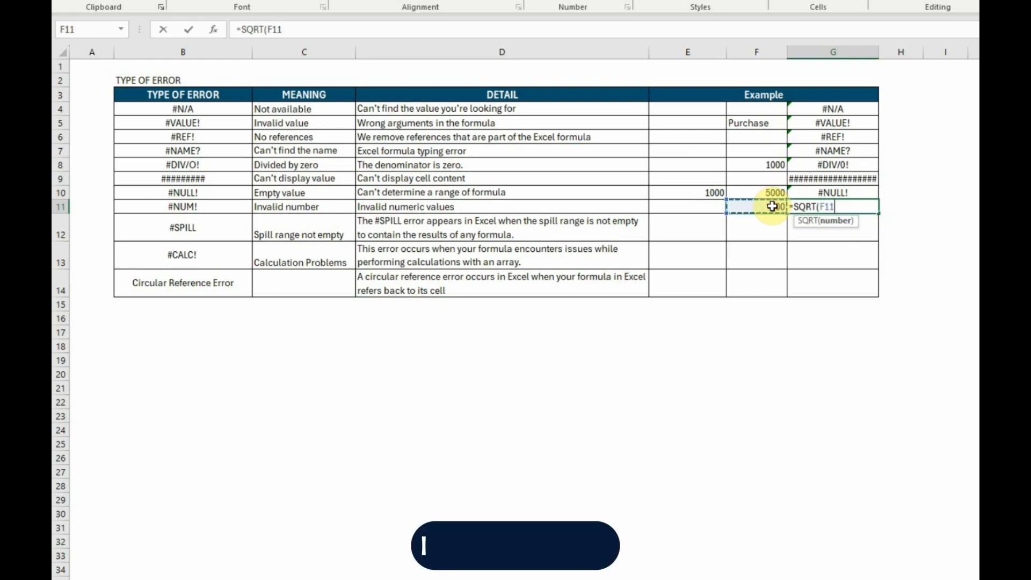
pyautogui.write(')')
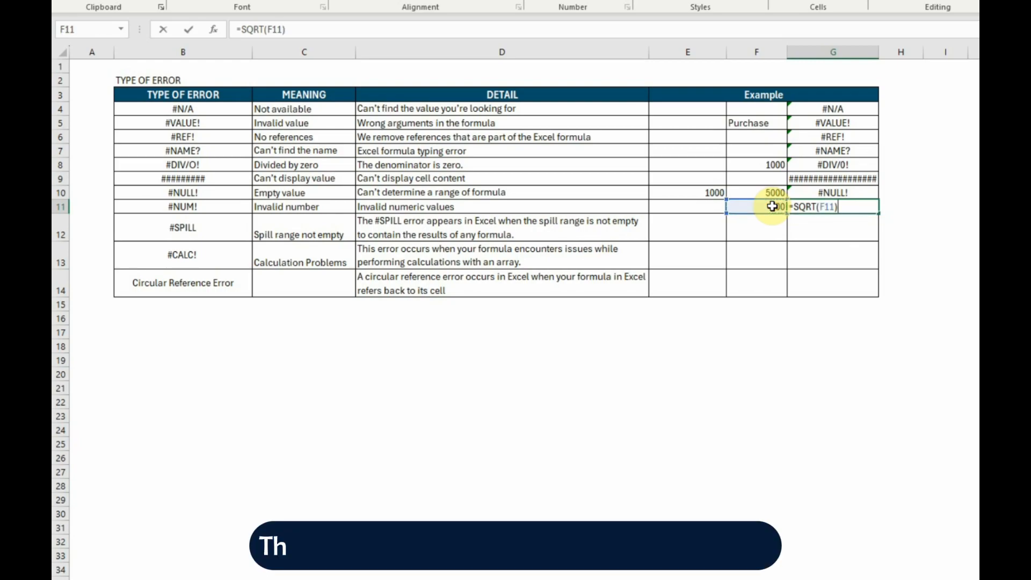
pyautogui.press('Return')
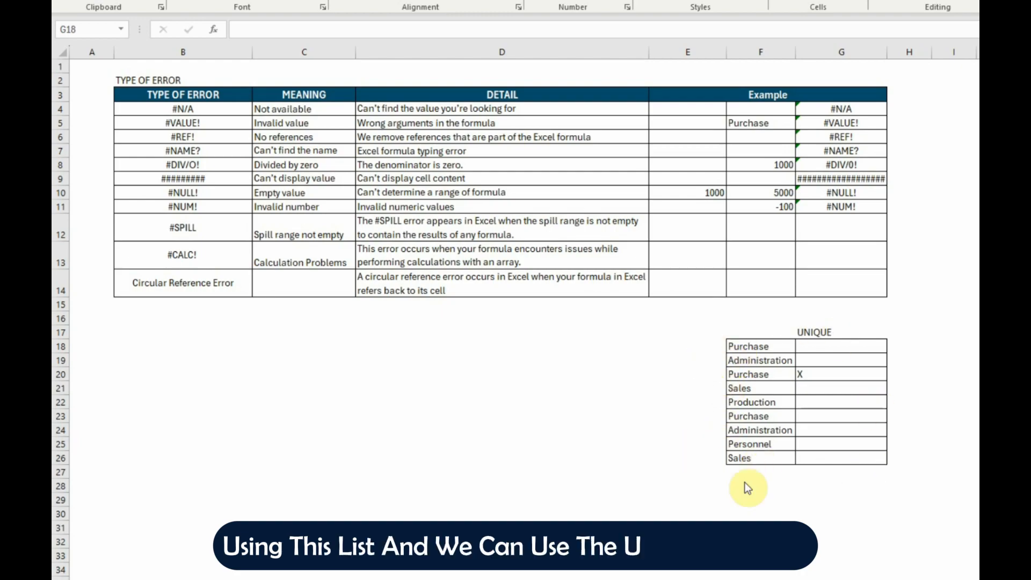
# Enter a UNIQUE formula over F18:F26 in G18 as the #SPILL! example, and delete the X blocking its spill range in G20.
pyautogui.click(807, 346)
pyautogui.write('=UNIQUE(')
pyautogui.click(759, 346)
pyautogui.moveTo(758, 346); pyautogui.dragTo(749, 453)
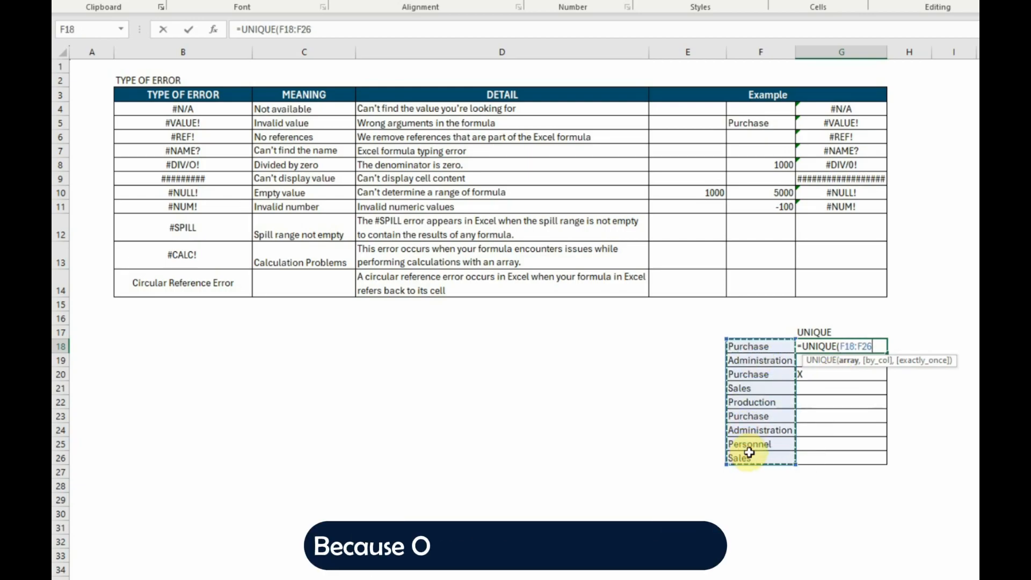
pyautogui.press('Return')
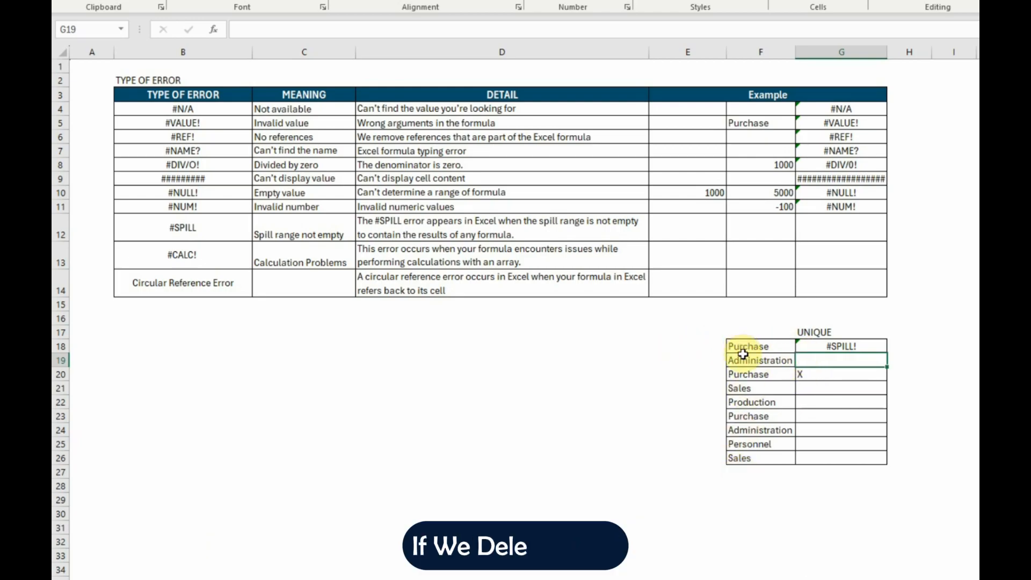
pyautogui.click(808, 373)
pyautogui.press('Delete')
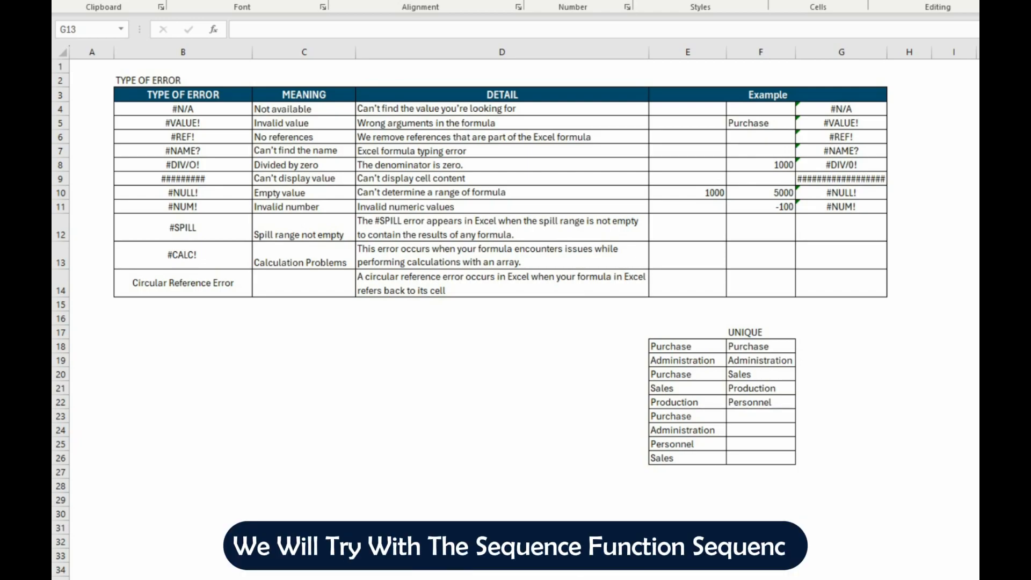
# Enter =SEQUENCE(E4:E14) in G13 as the #CALC! example, and clear the spilled results.
pyautogui.click(869, 262)
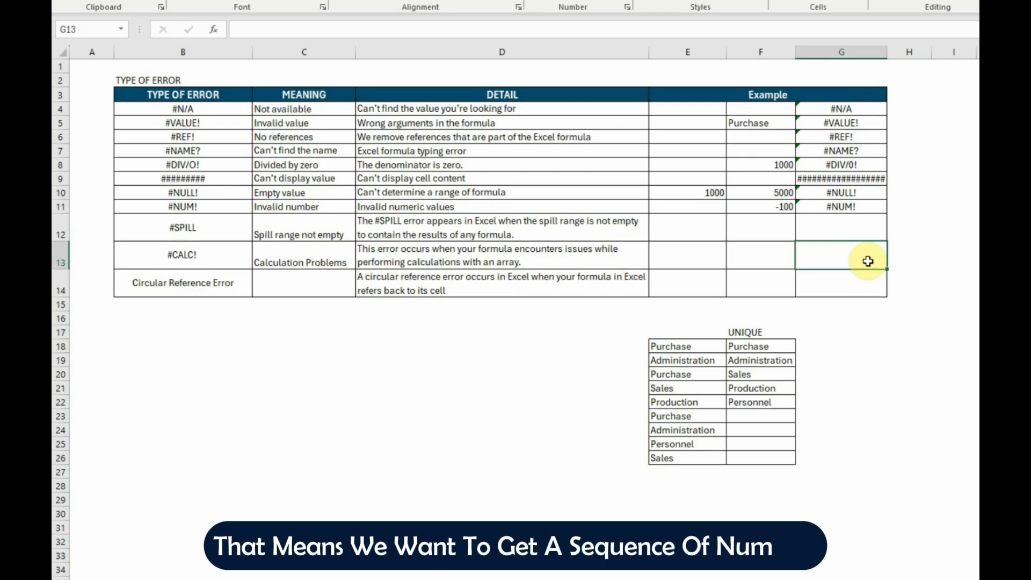
pyautogui.write('=SEQ')
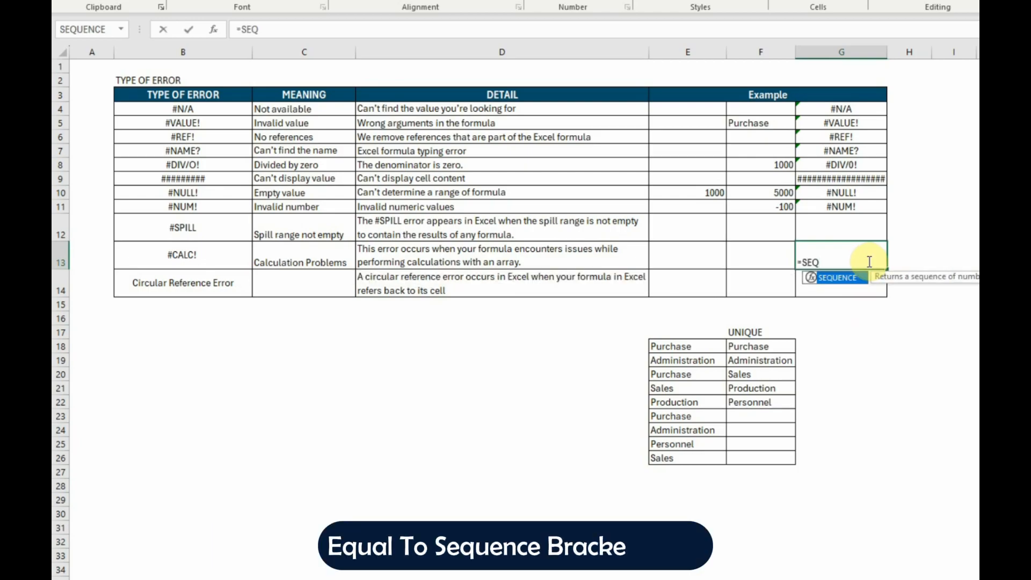
pyautogui.doubleClick(848, 279)
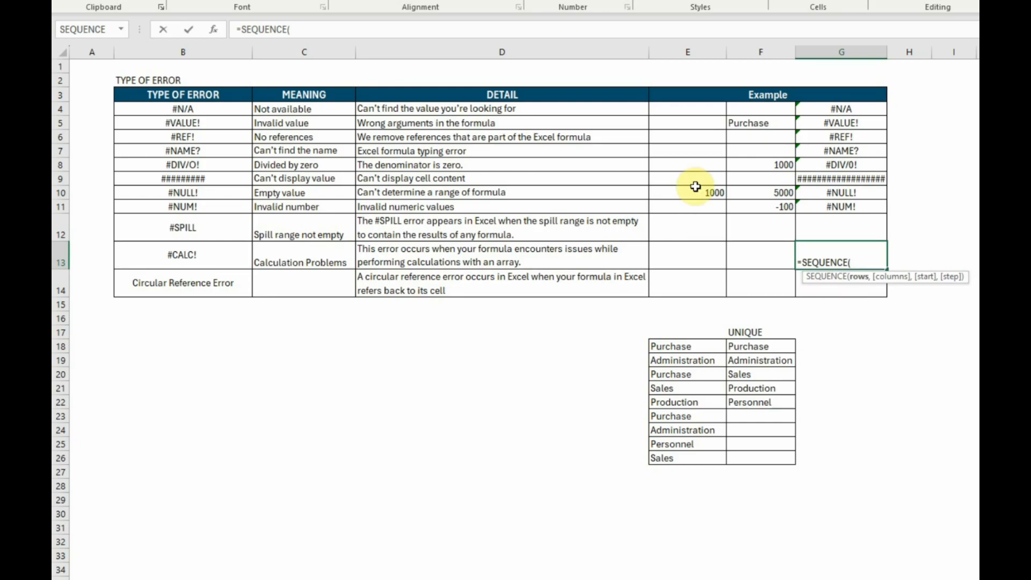
pyautogui.moveTo(688, 115); pyautogui.dragTo(678, 274)
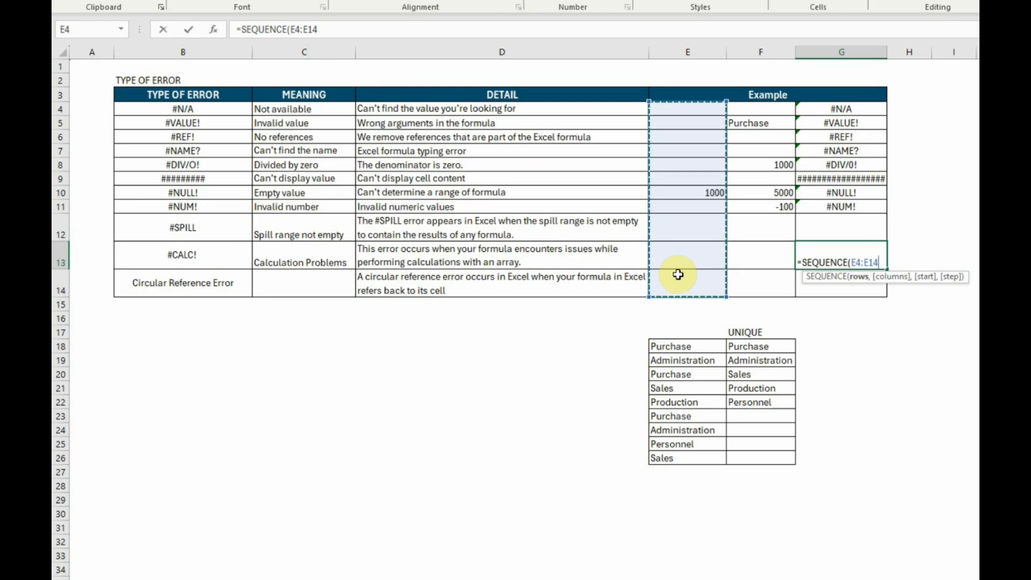
pyautogui.write(')')
pyautogui.press('Return')
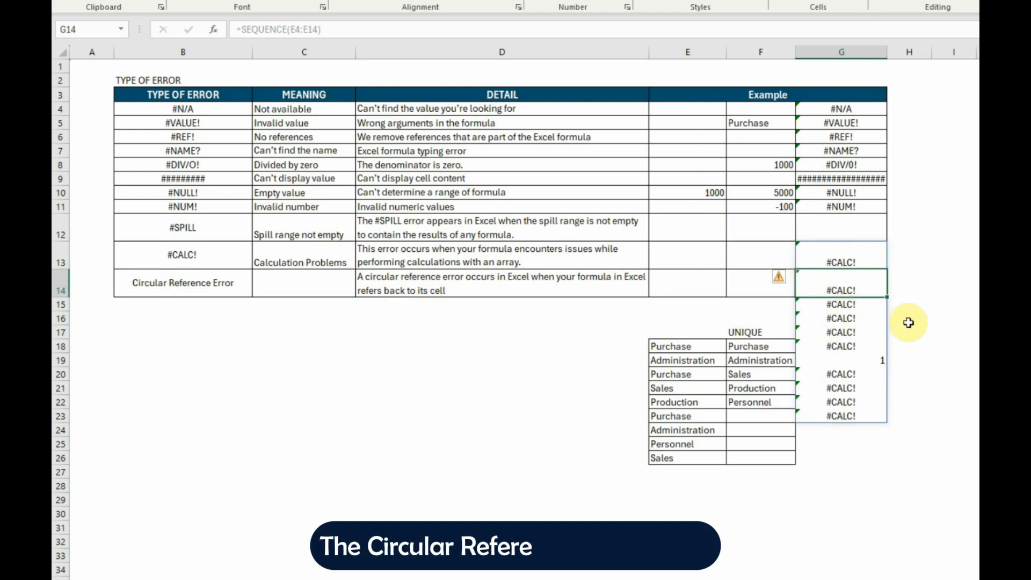
pyautogui.press('Delete')
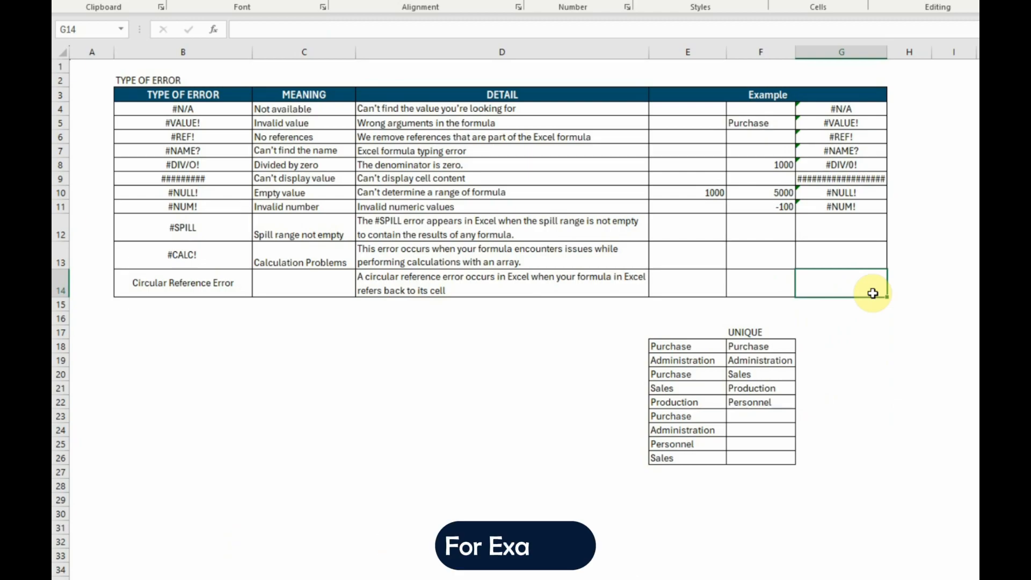
# Enter the self-referencing formula =SUM(E14:G14) in G14 as the circular reference example, and move the warning dialog clear of the table.
pyautogui.write('=S')
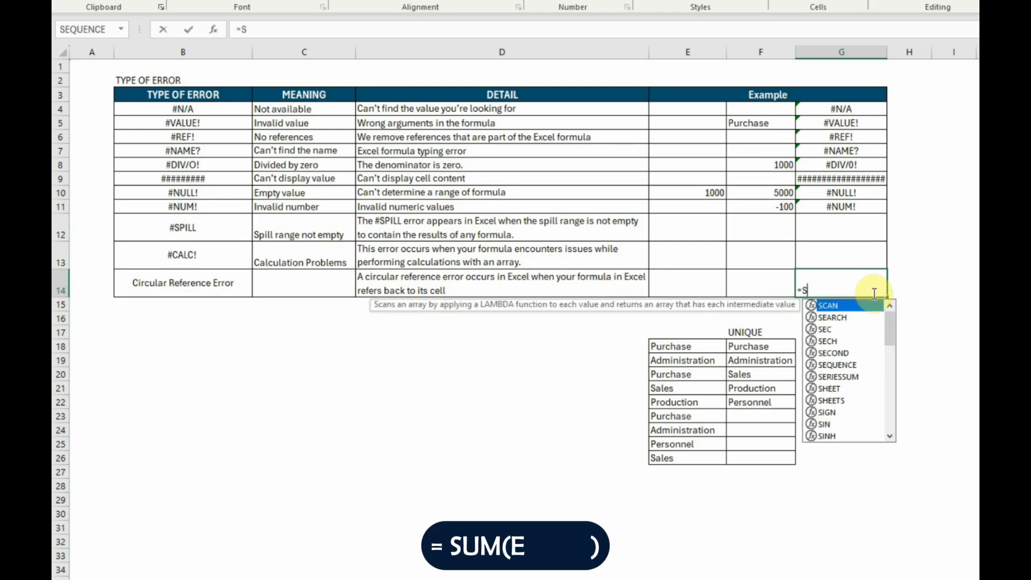
pyautogui.write('UM')
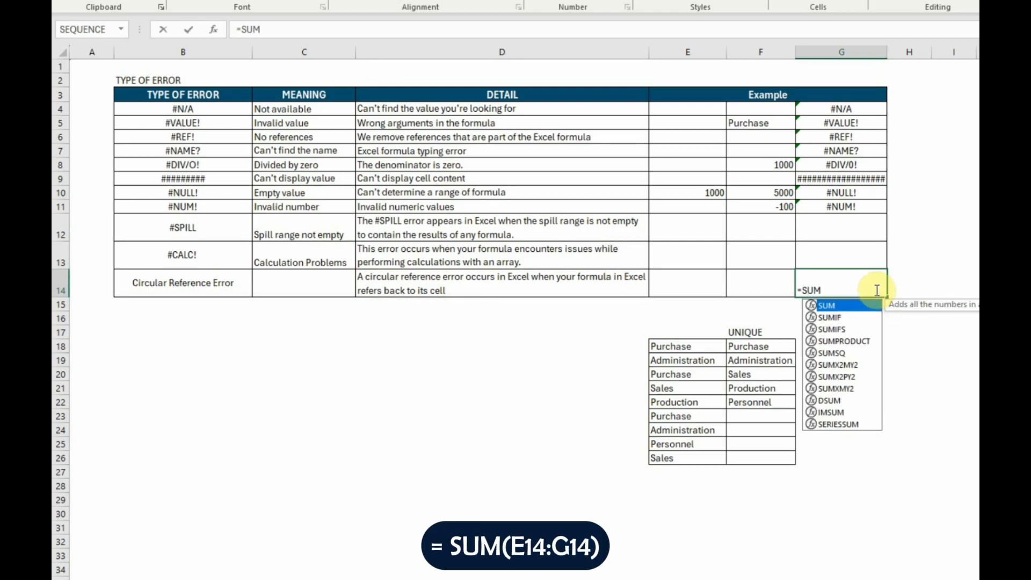
pyautogui.doubleClick(849, 305)
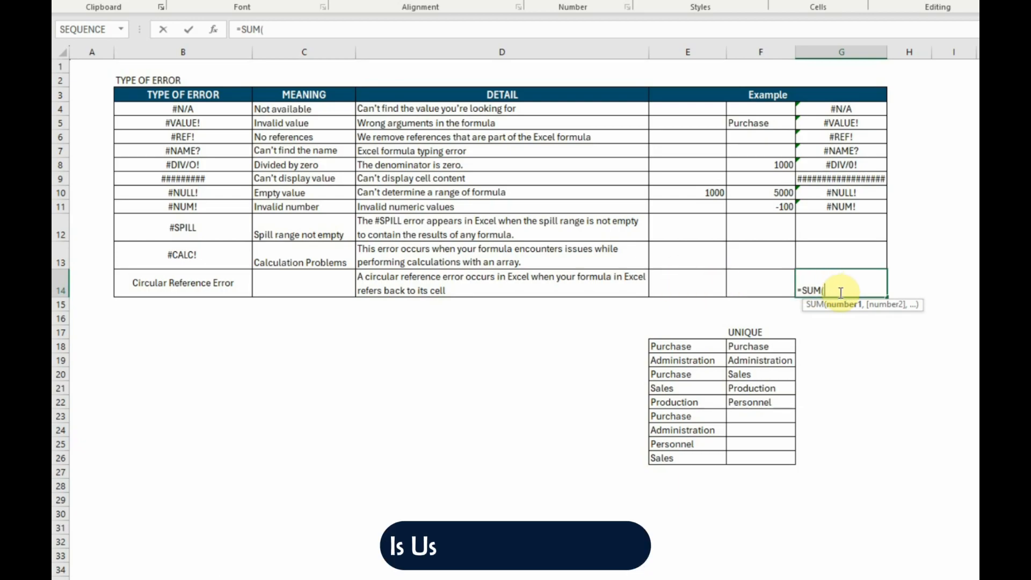
pyautogui.write('e14:g14)')
pyautogui.press('Return')
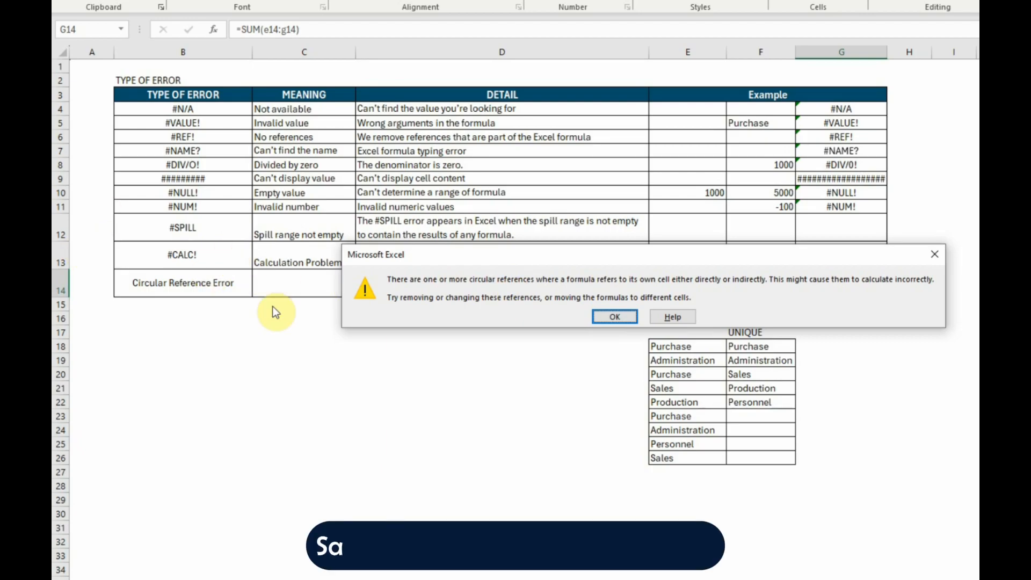
pyautogui.moveTo(800, 264); pyautogui.dragTo(826, 351)
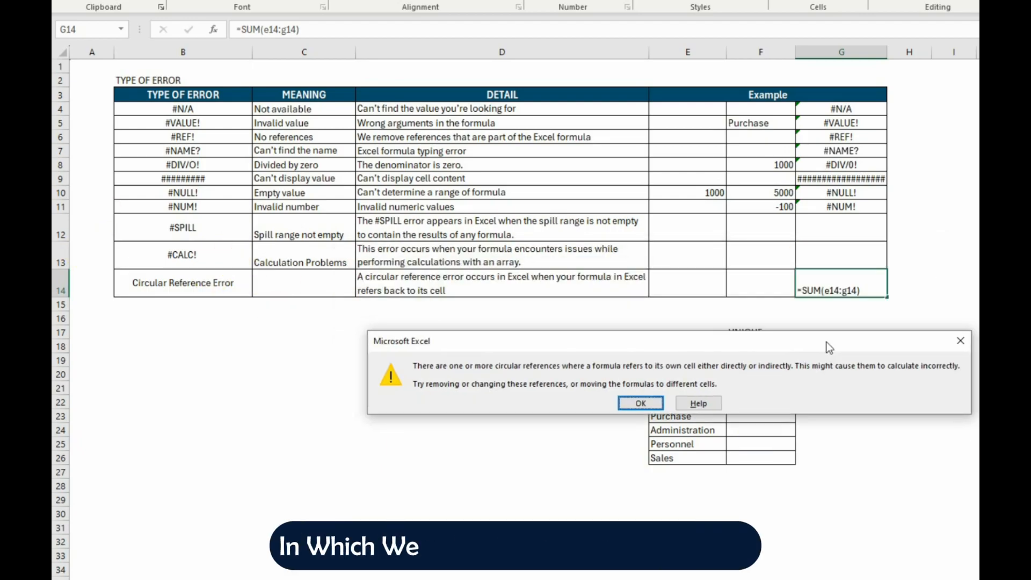